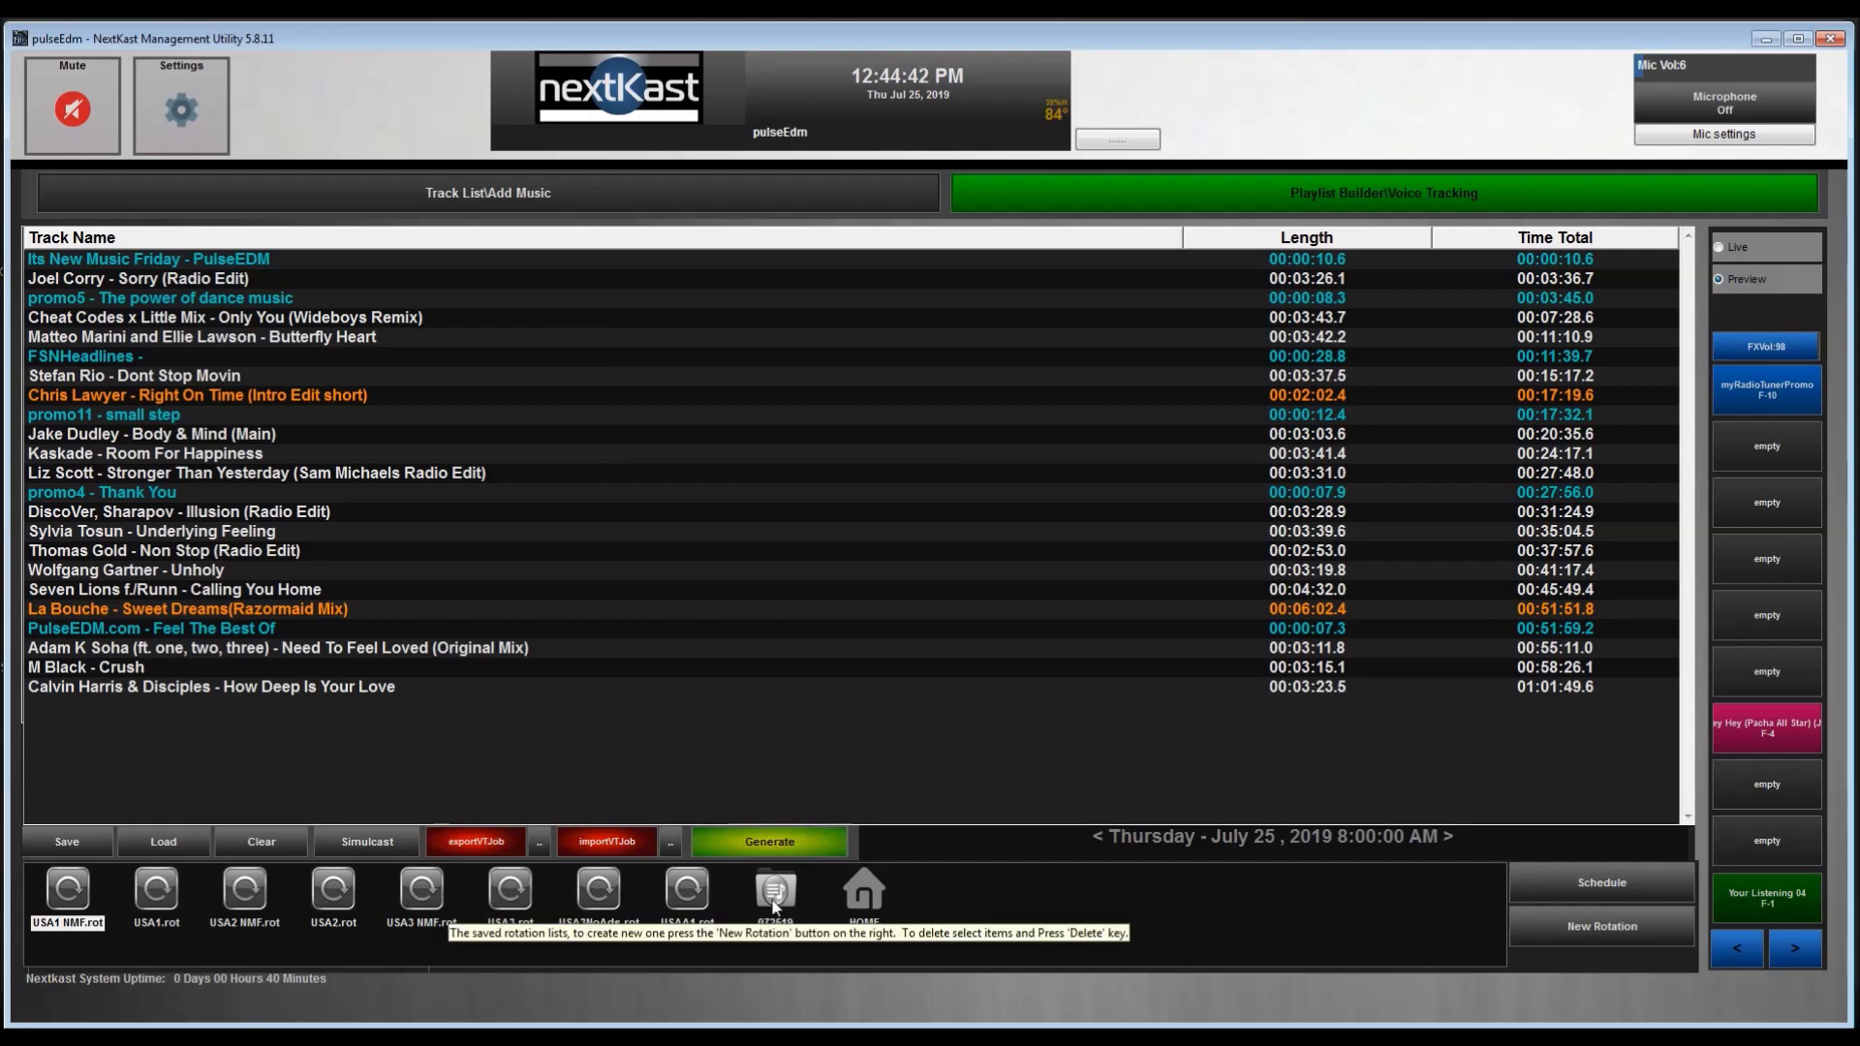
click(428, 193)
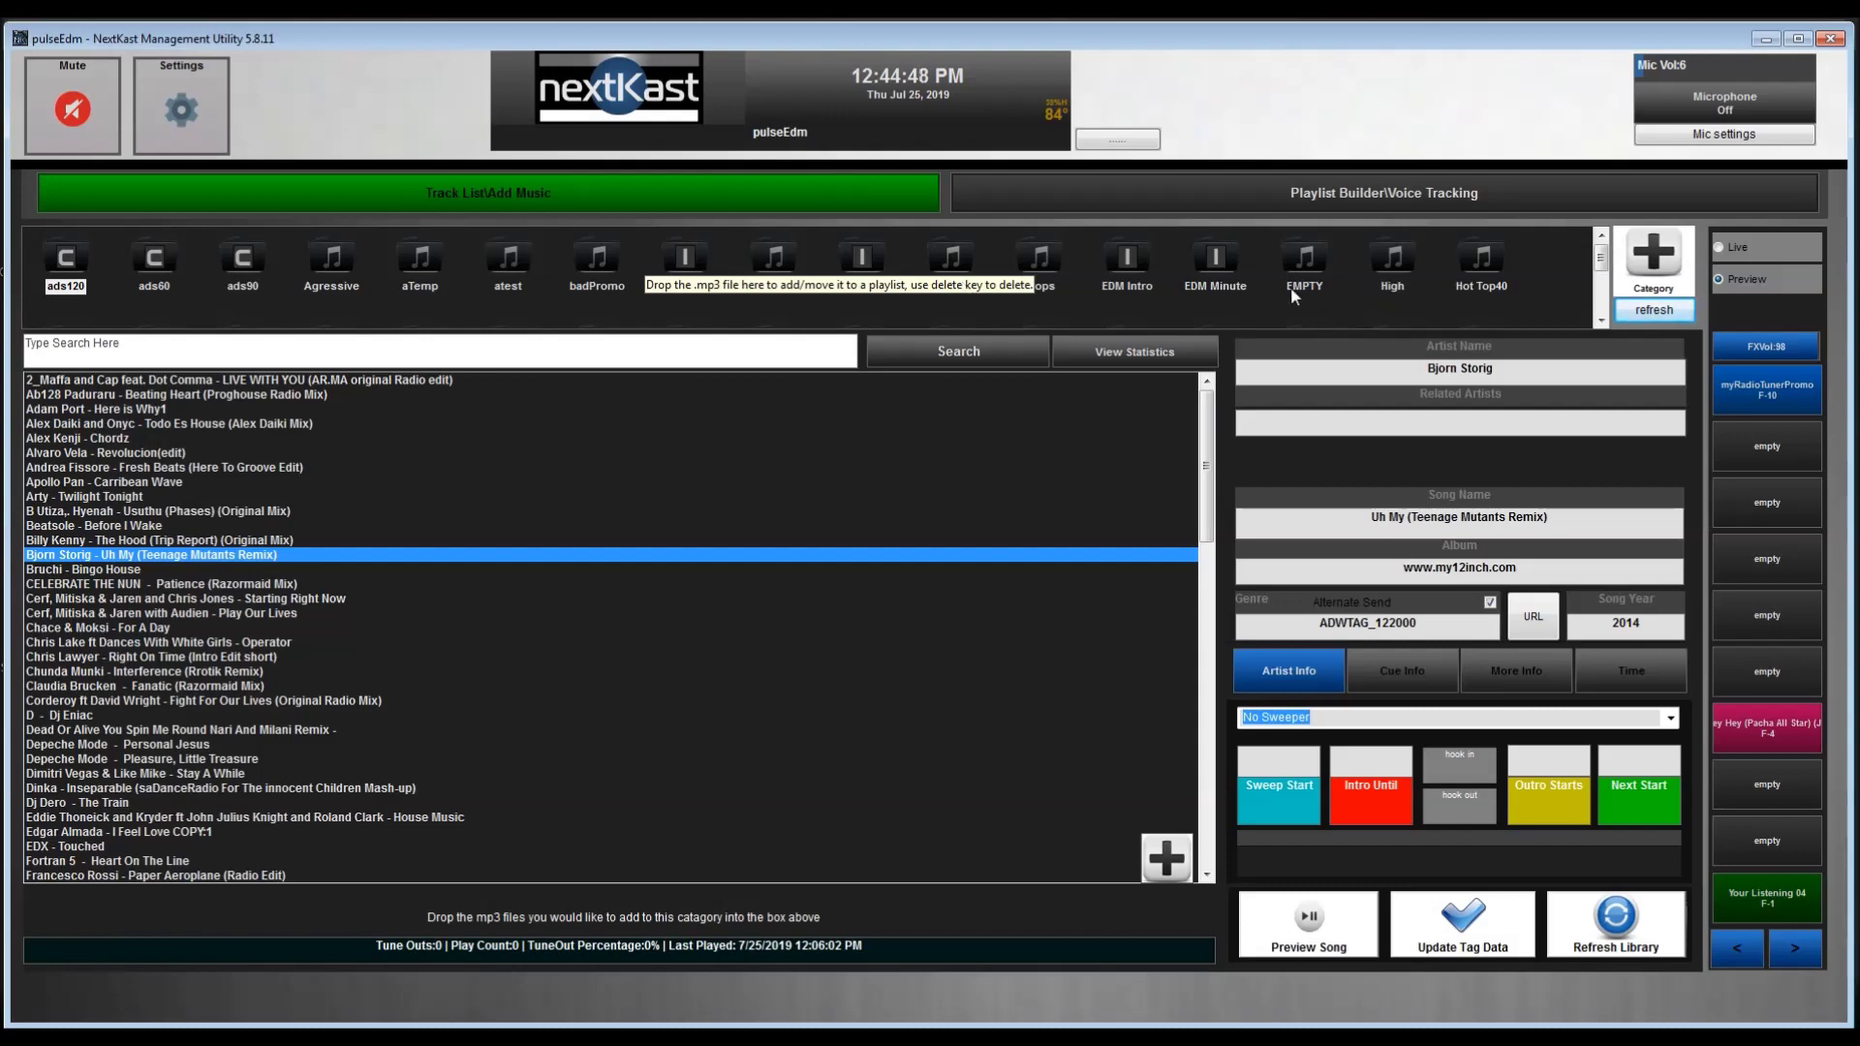
click(1253, 202)
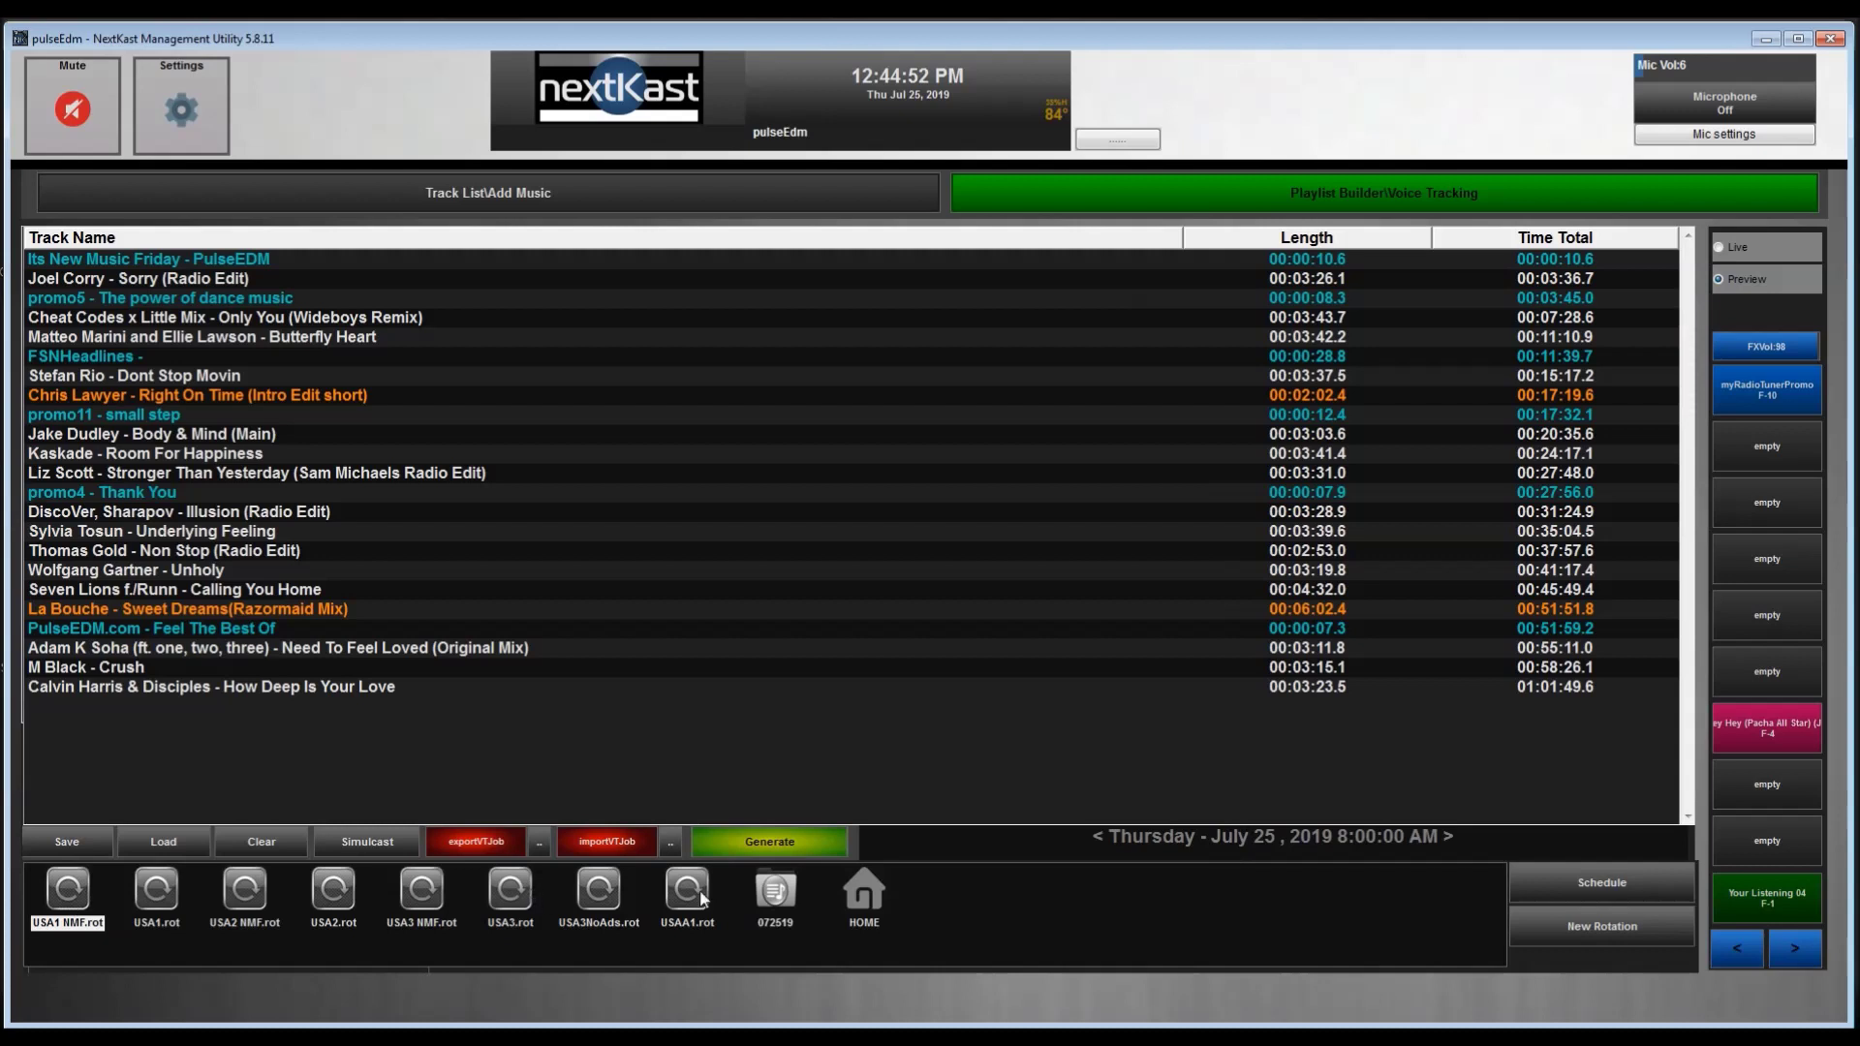
Delete the saved 072519 playlist folder and generate playlists for 25 Jul 2019 with start hour 0 and hour count 24.
right_click(786, 899)
click(825, 905)
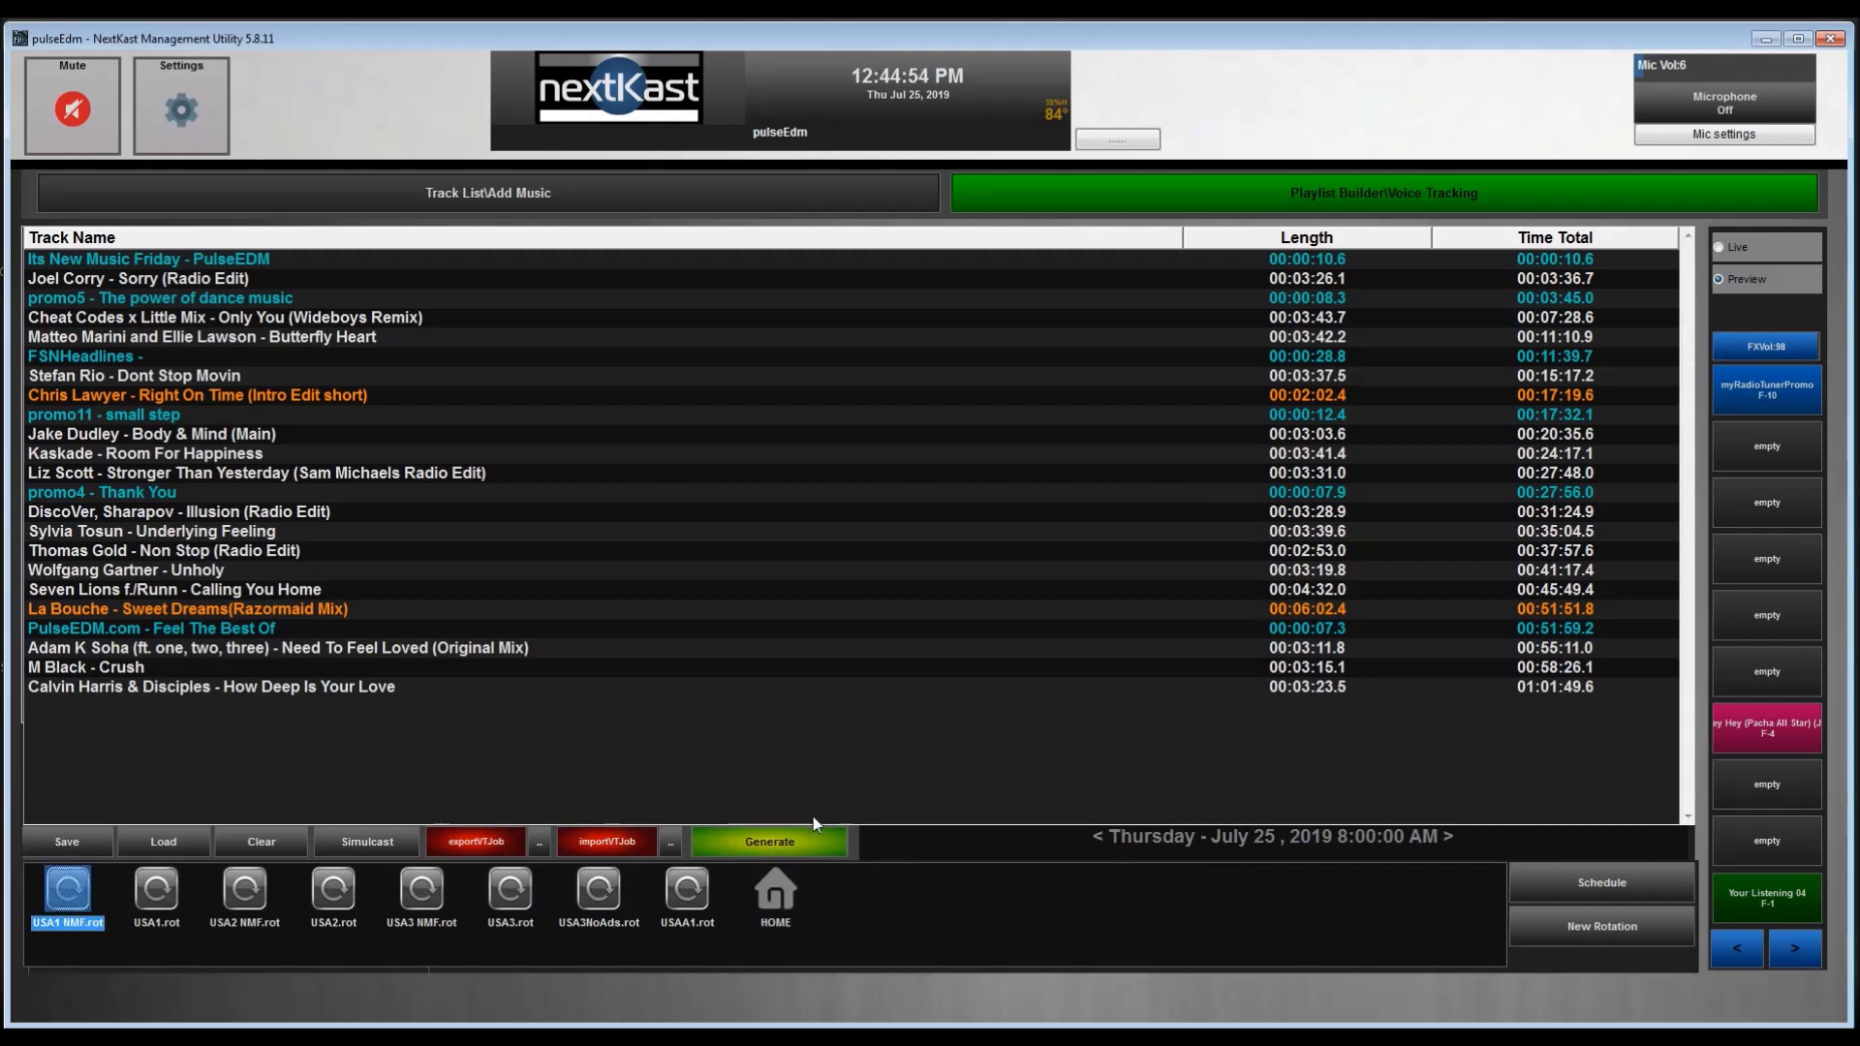
click(781, 846)
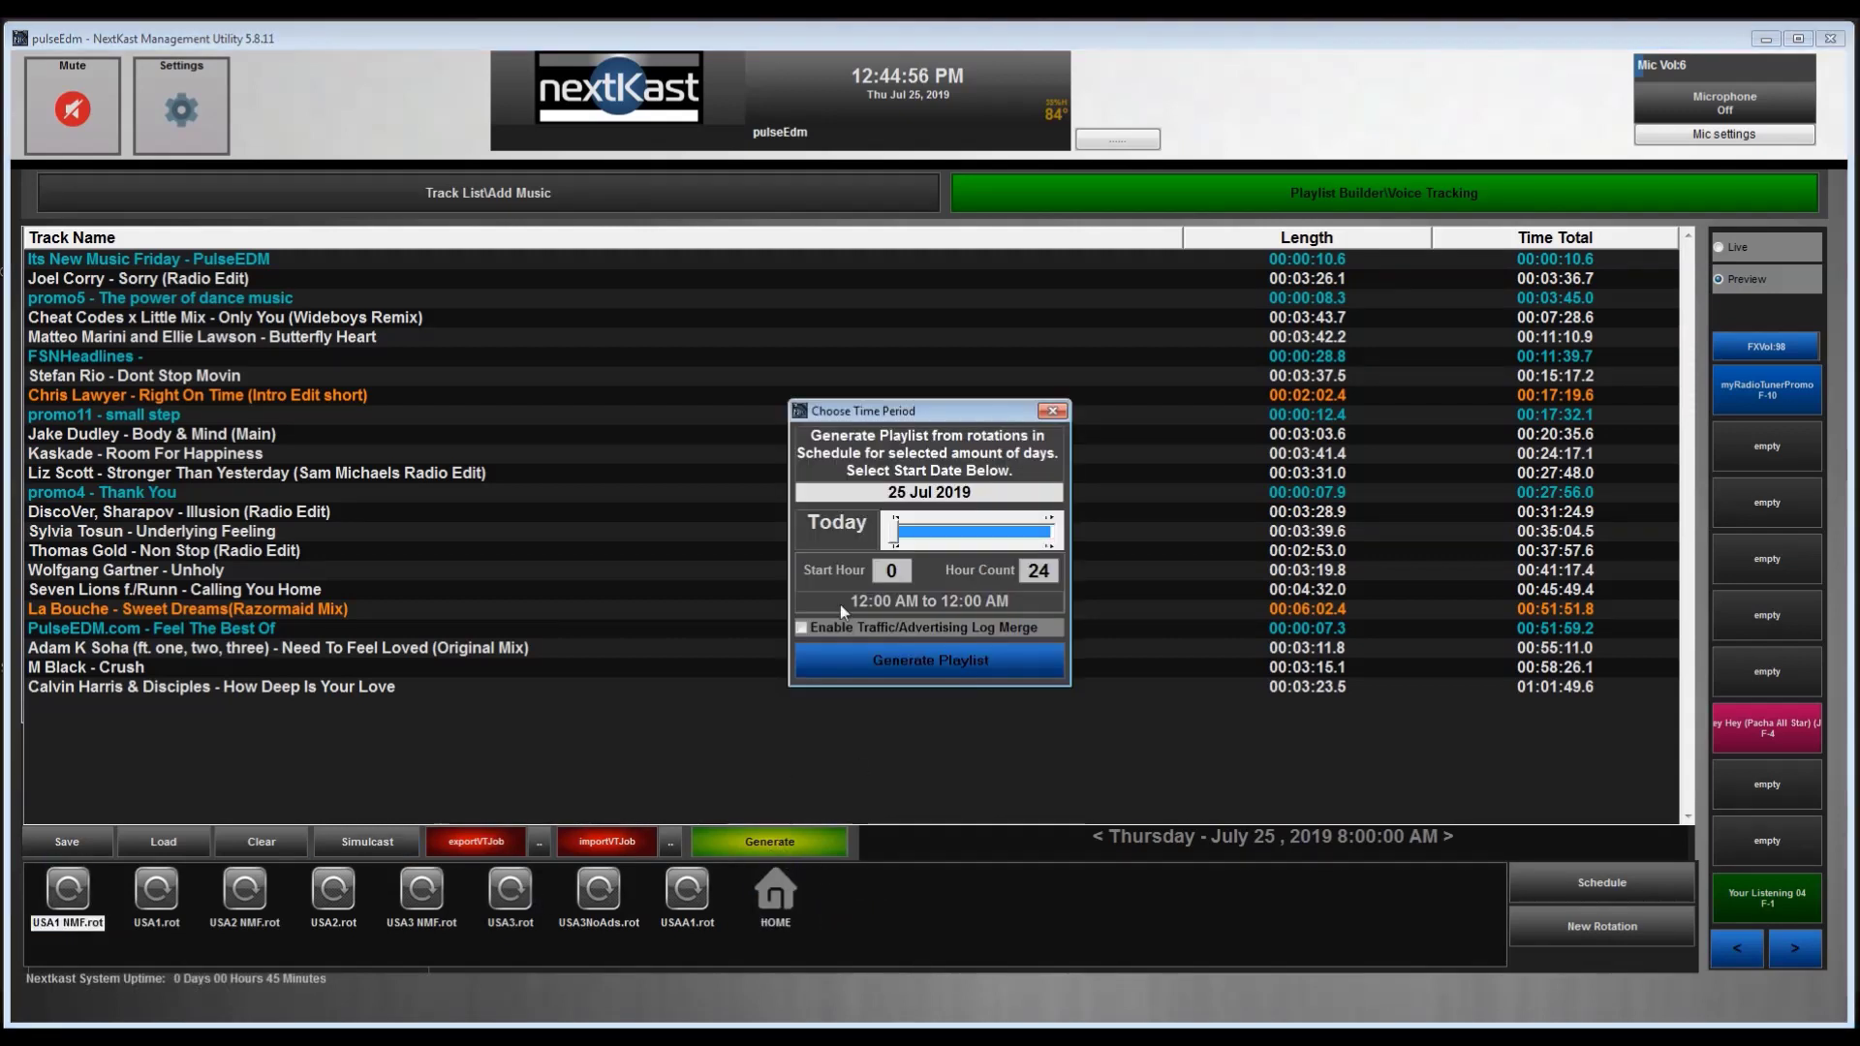
click(926, 659)
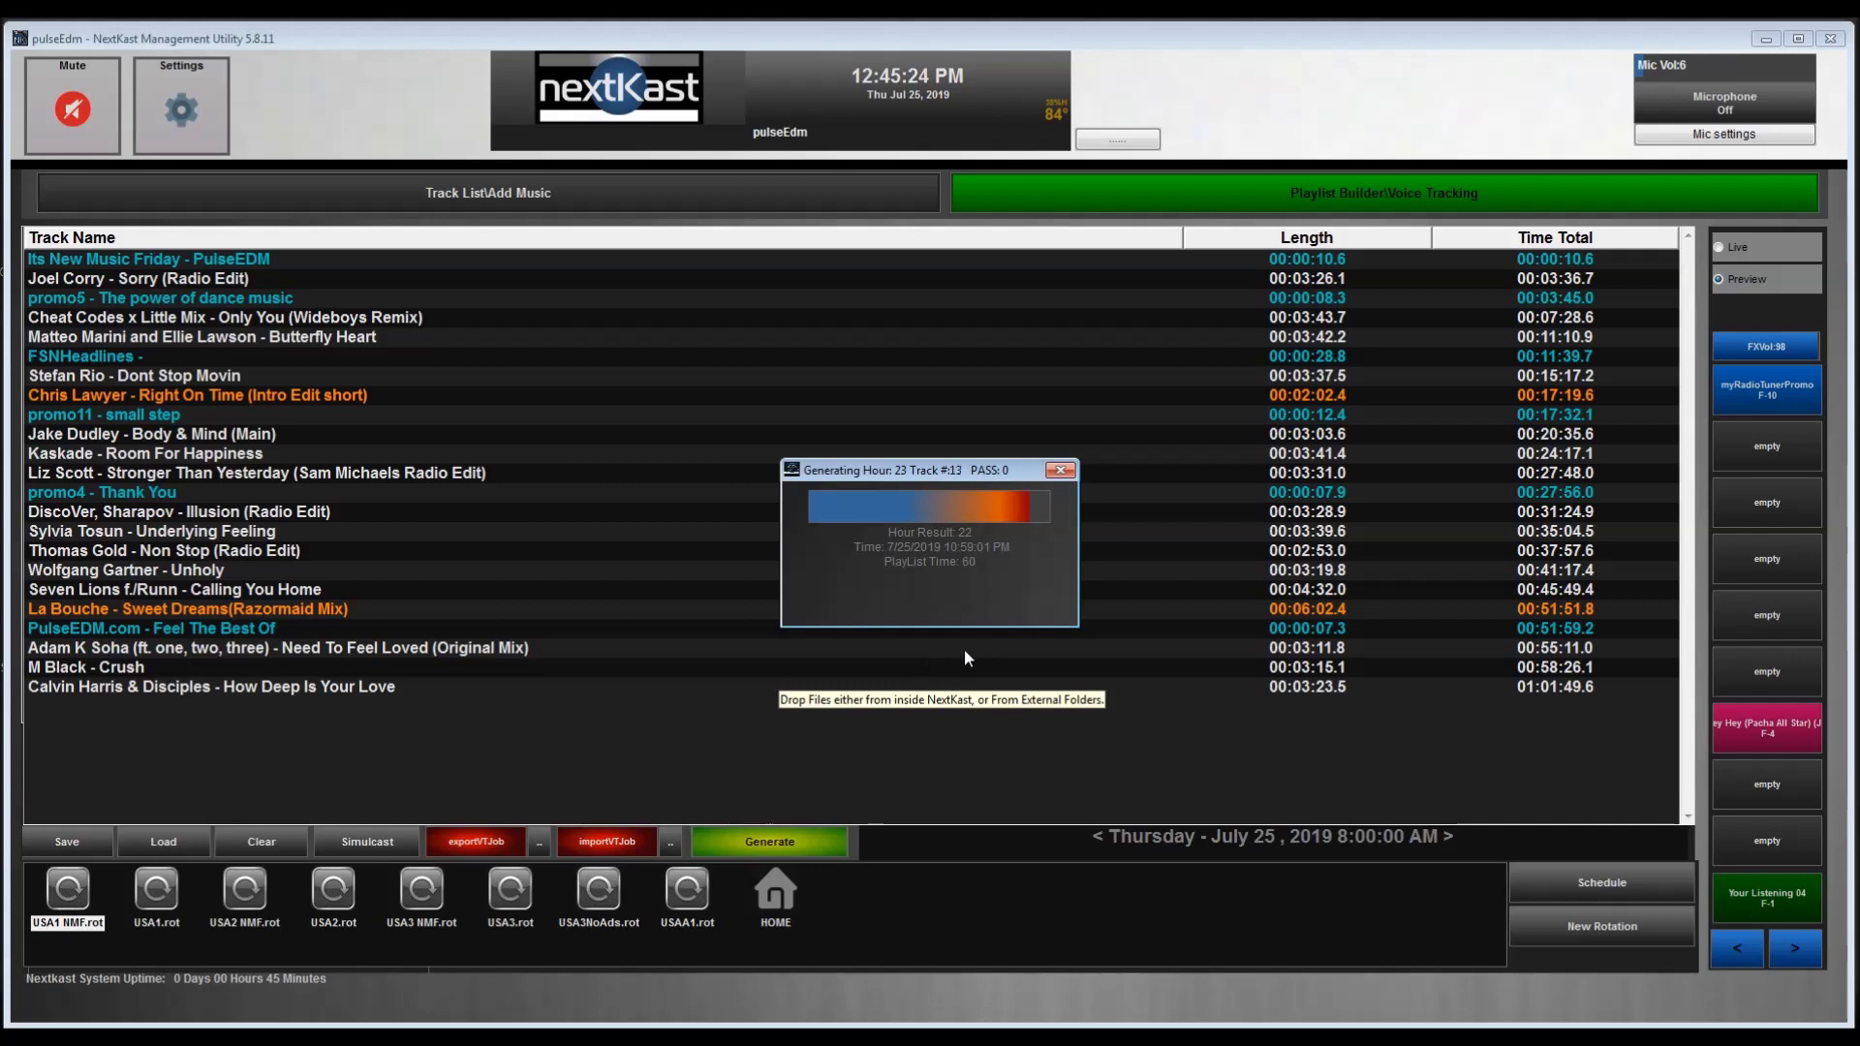
Review the DJ/host profile "new" in the host/sweeper profile editor, checking its admin rights and host file path.
click(205, 114)
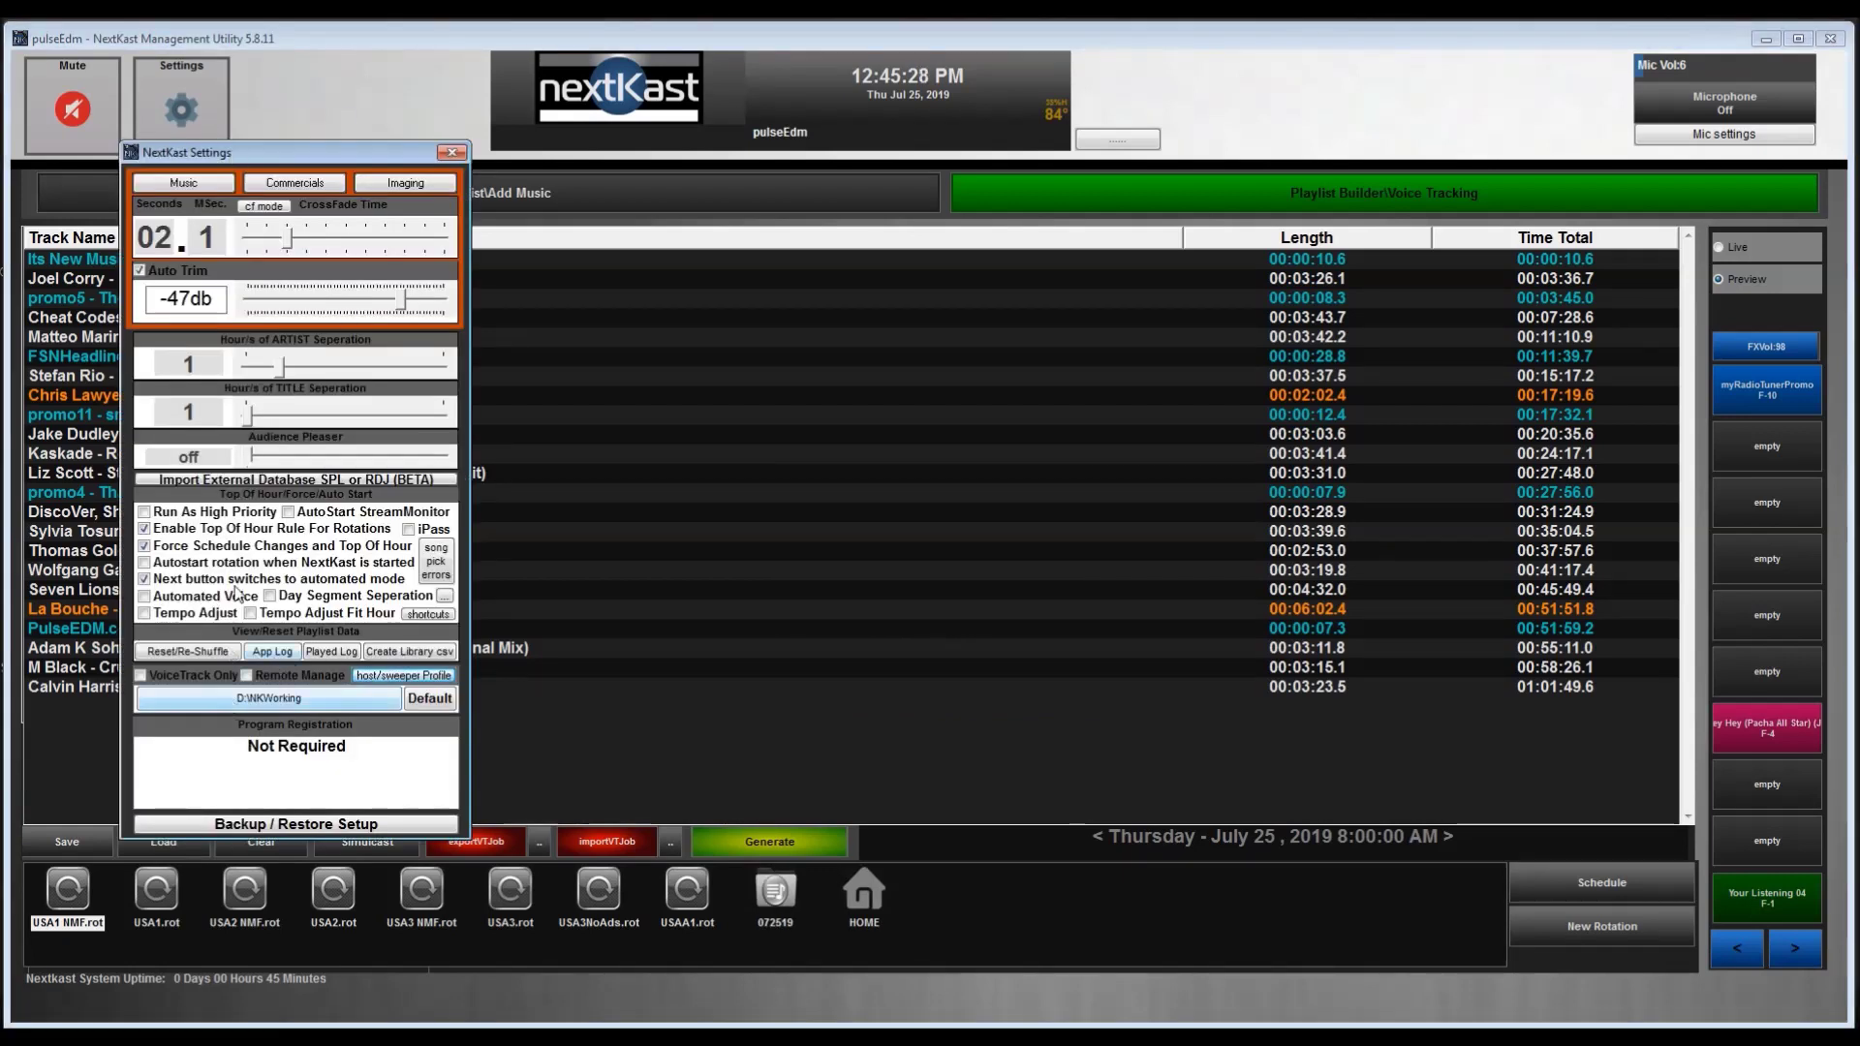
click(390, 678)
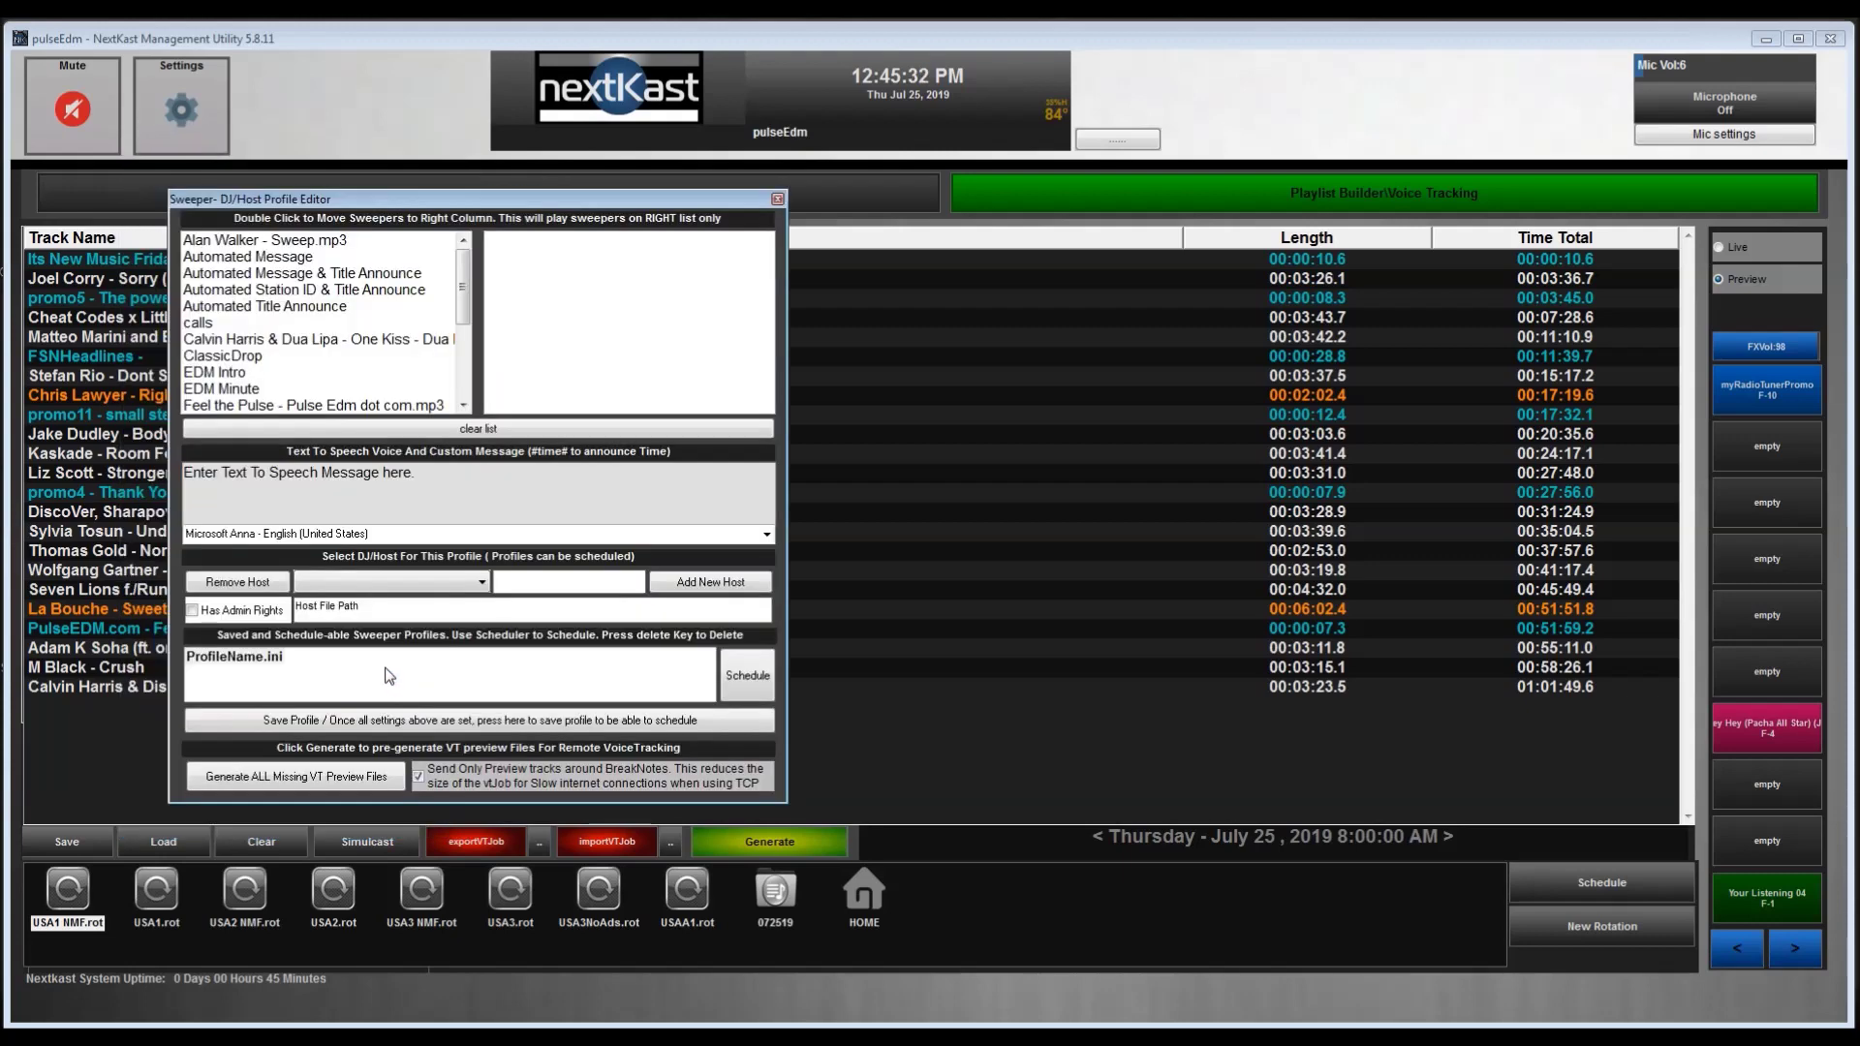
click(443, 584)
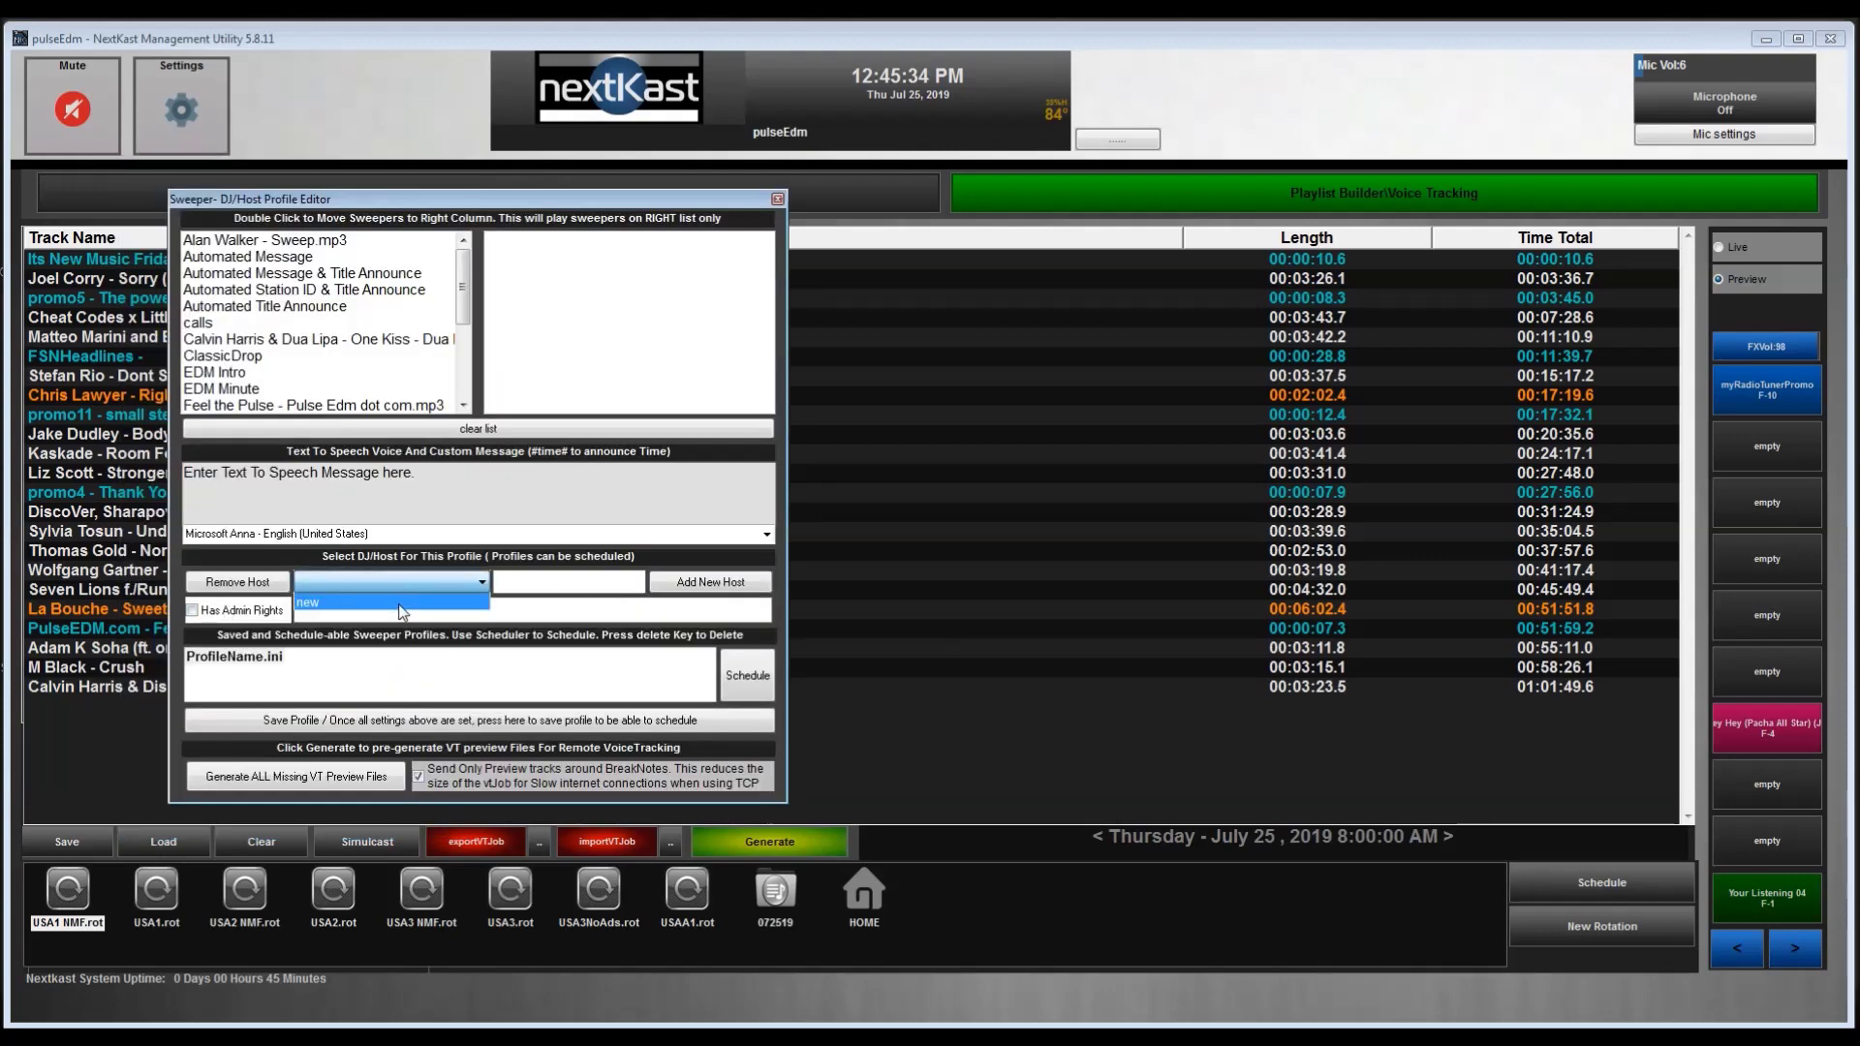
click(421, 599)
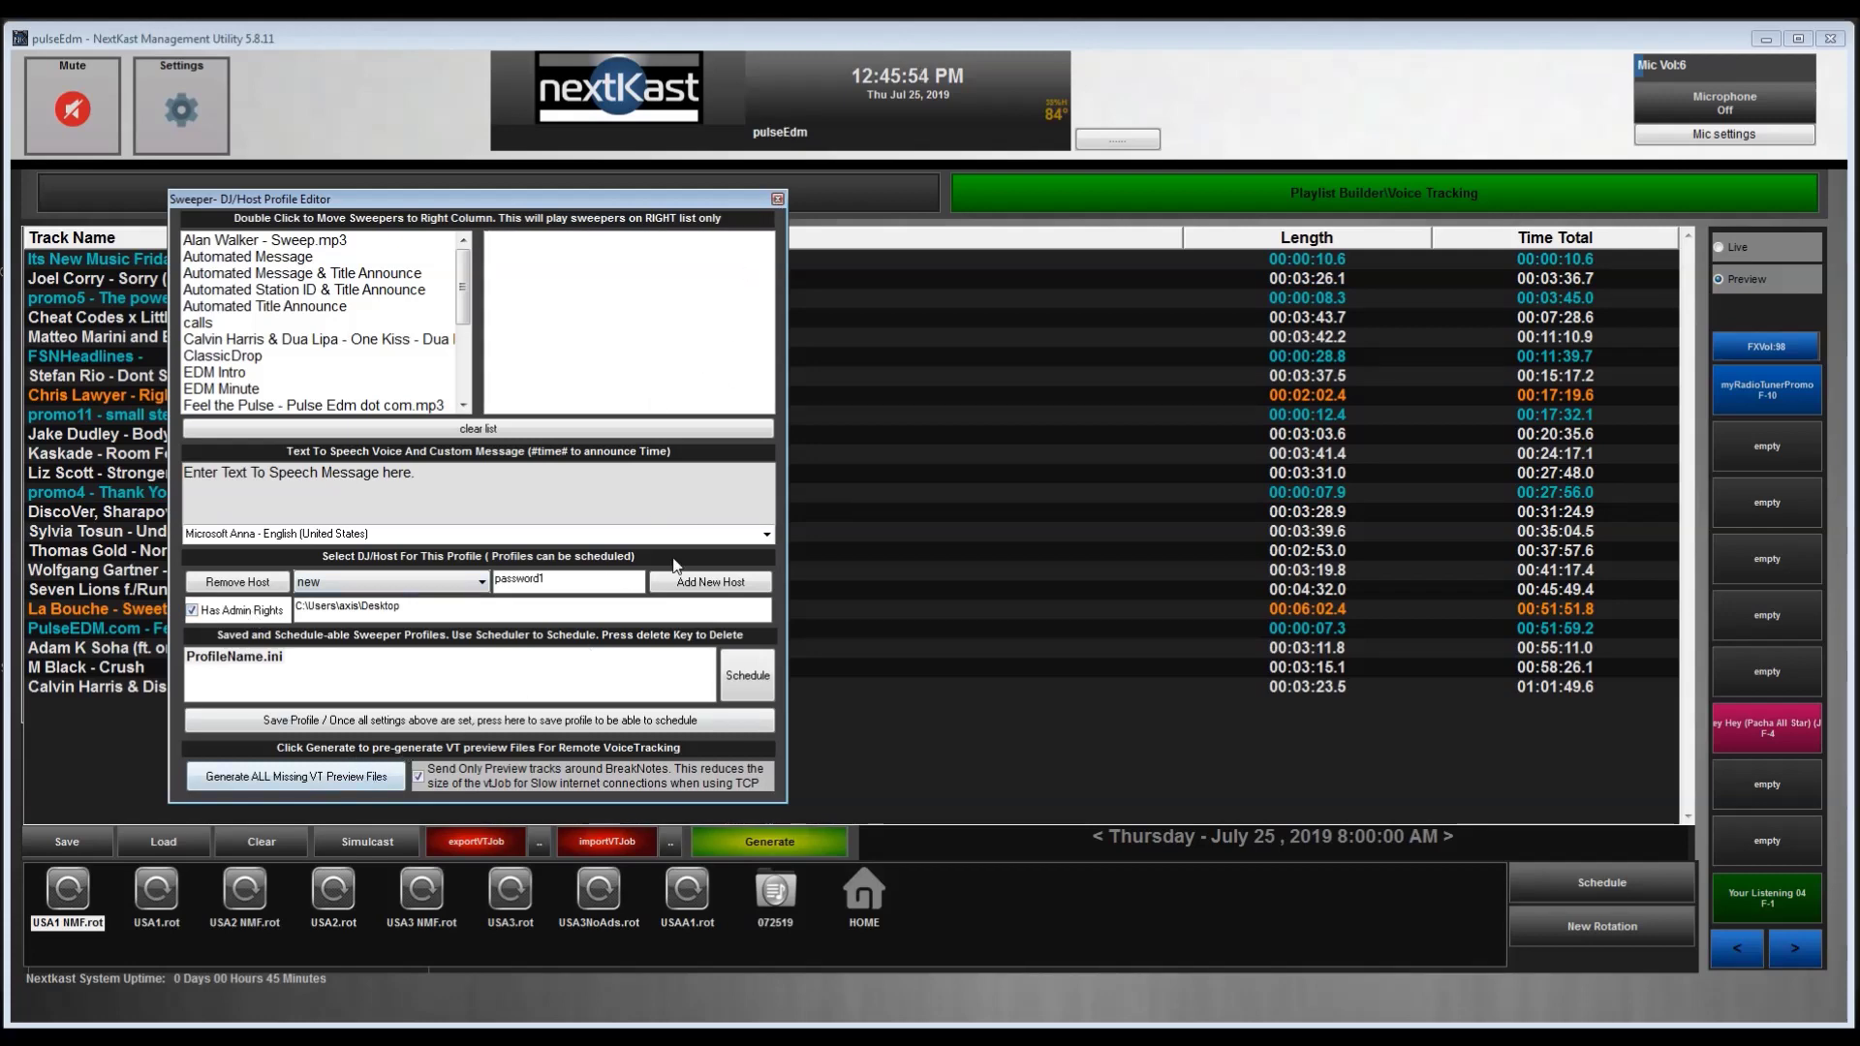
click(777, 200)
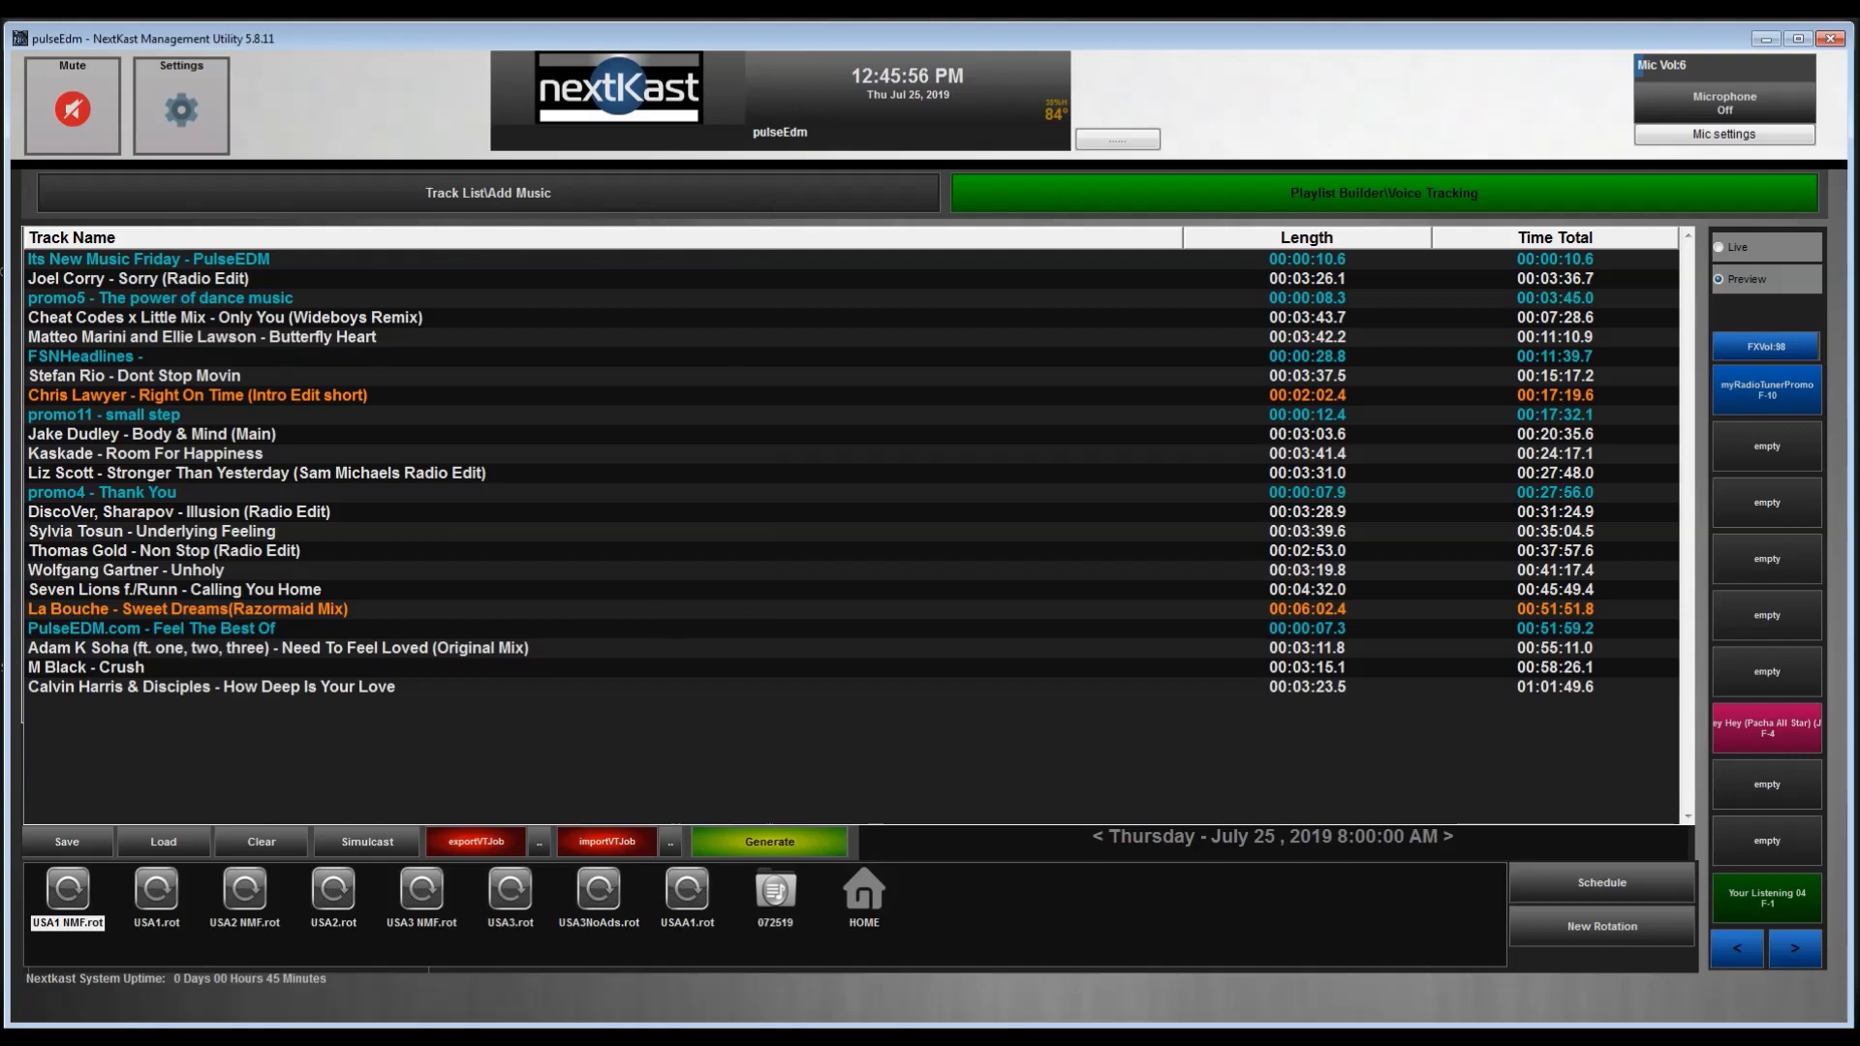
Switch to the NextKast Broadcast Voice Track Module and delete its saved 072519 playlist folder.
click(777, 1027)
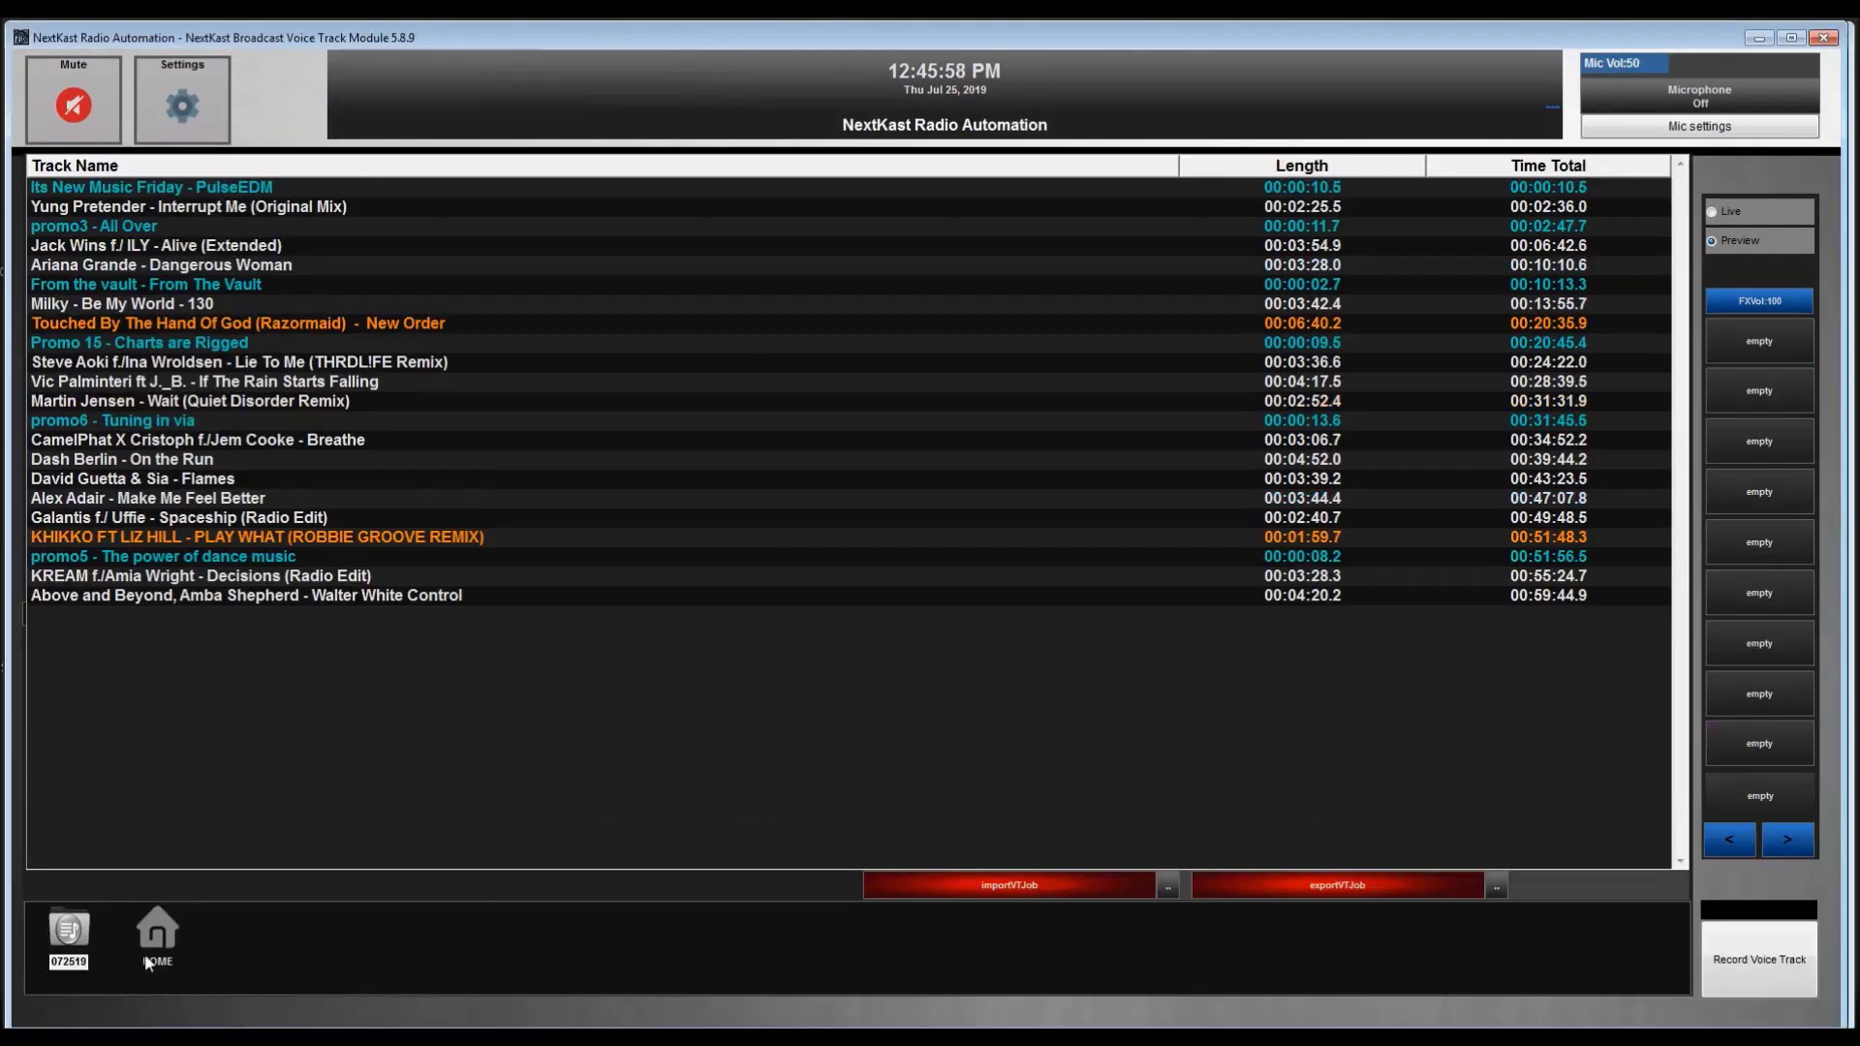
right_click(68, 935)
click(106, 962)
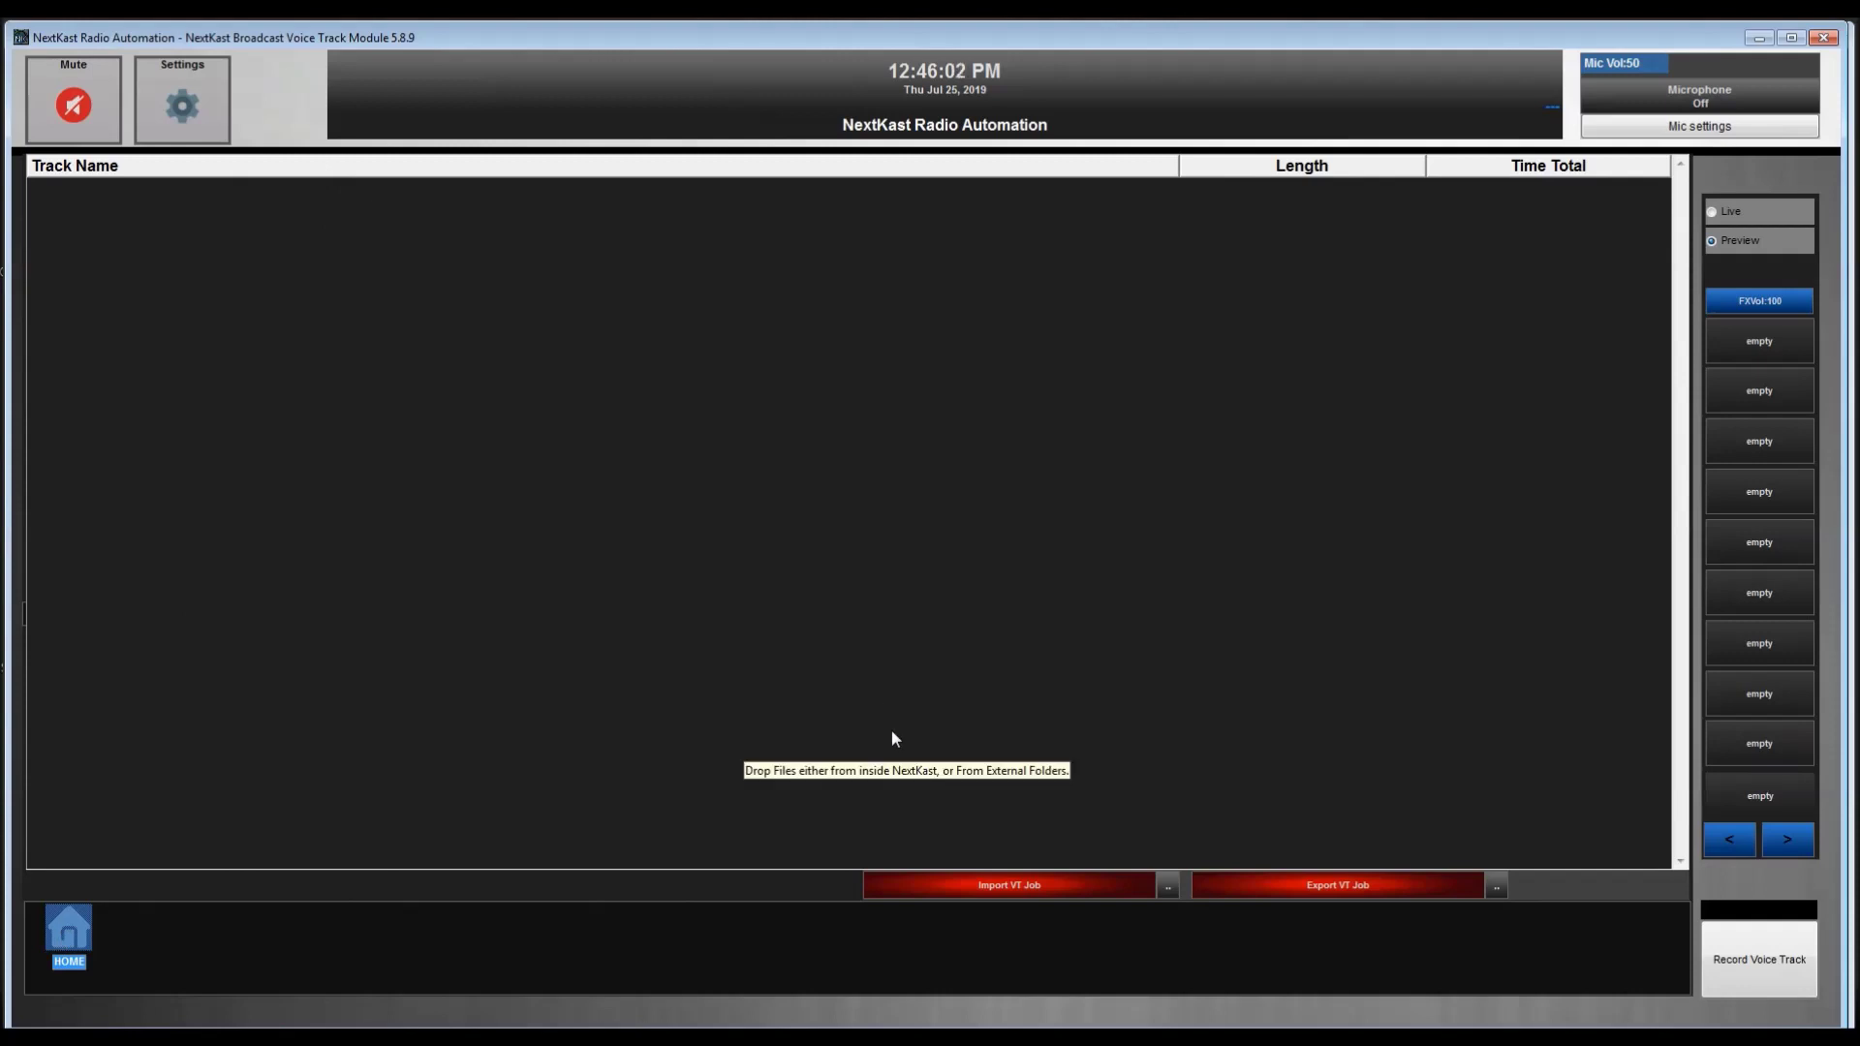
Set the voice track job import method to TCP/Direct Connection.
click(1166, 886)
click(942, 529)
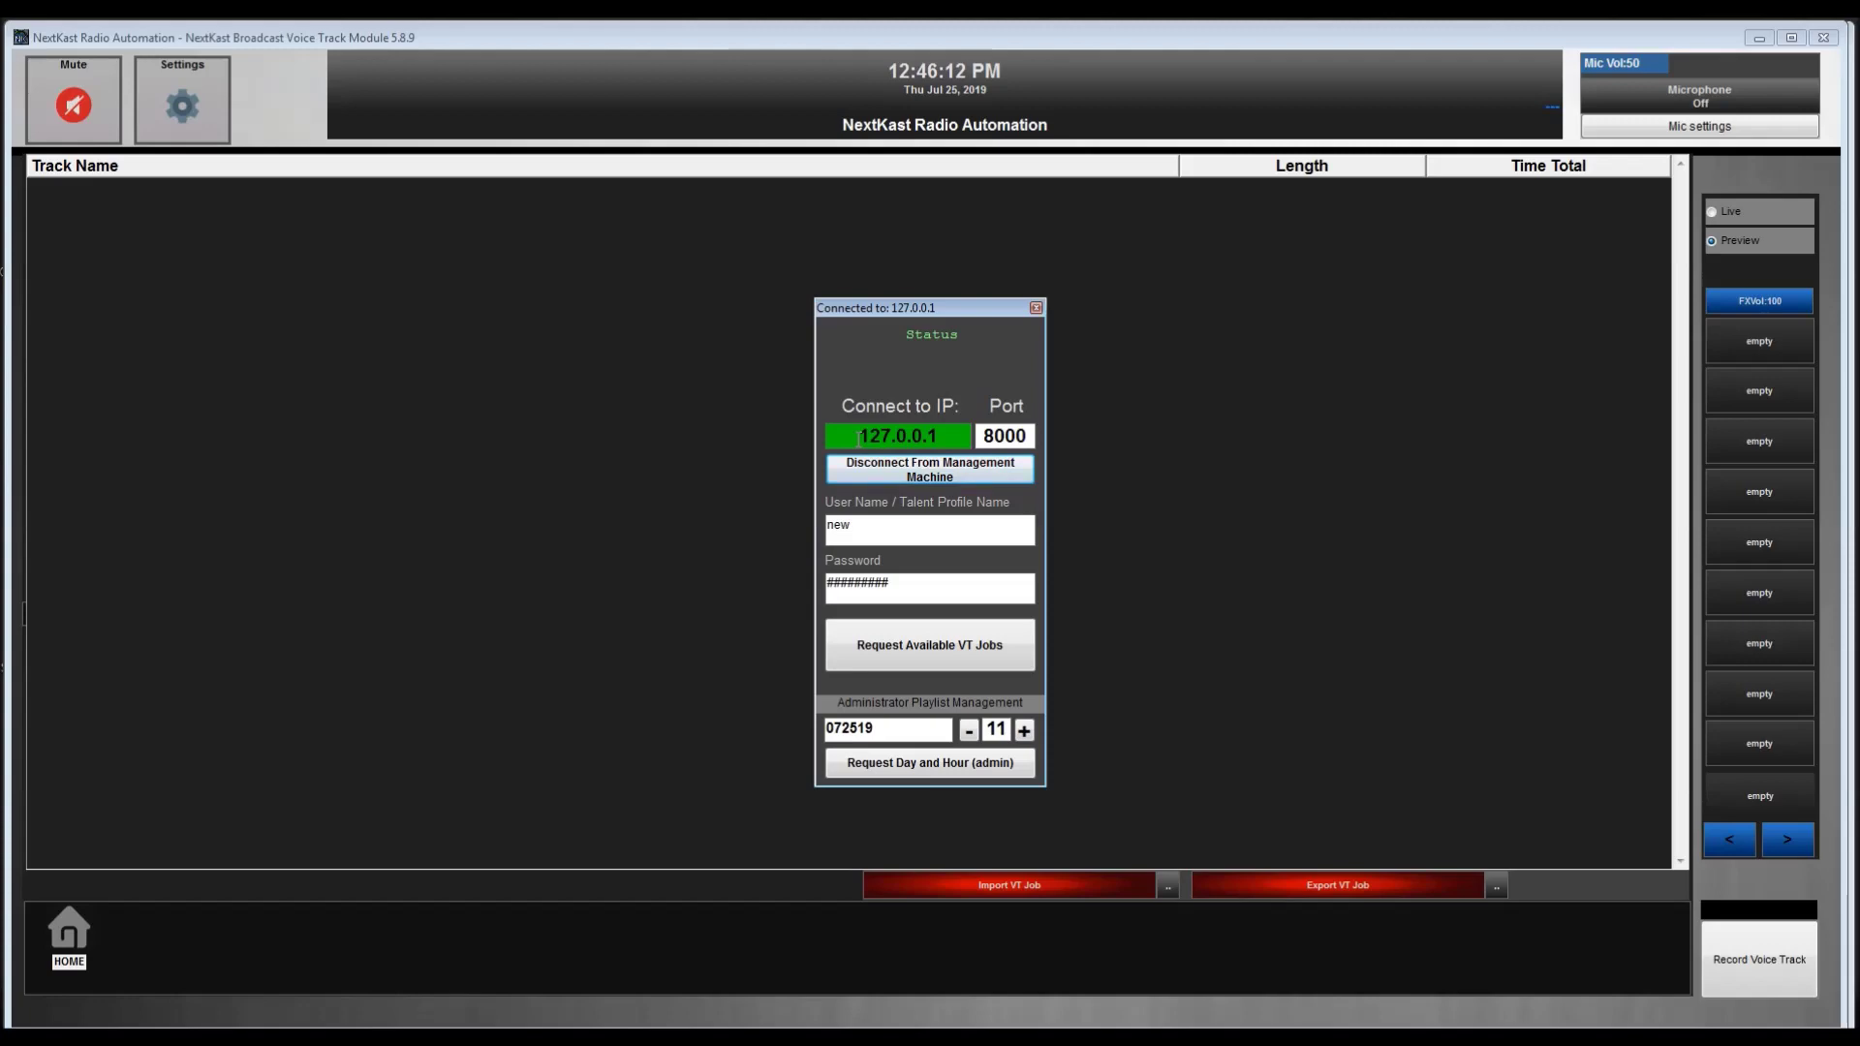
Switch to the NextKast Management Utility and set voice track job export to TCP/Direct Connection with Desktop as the default export folder.
key(alt+Tab)
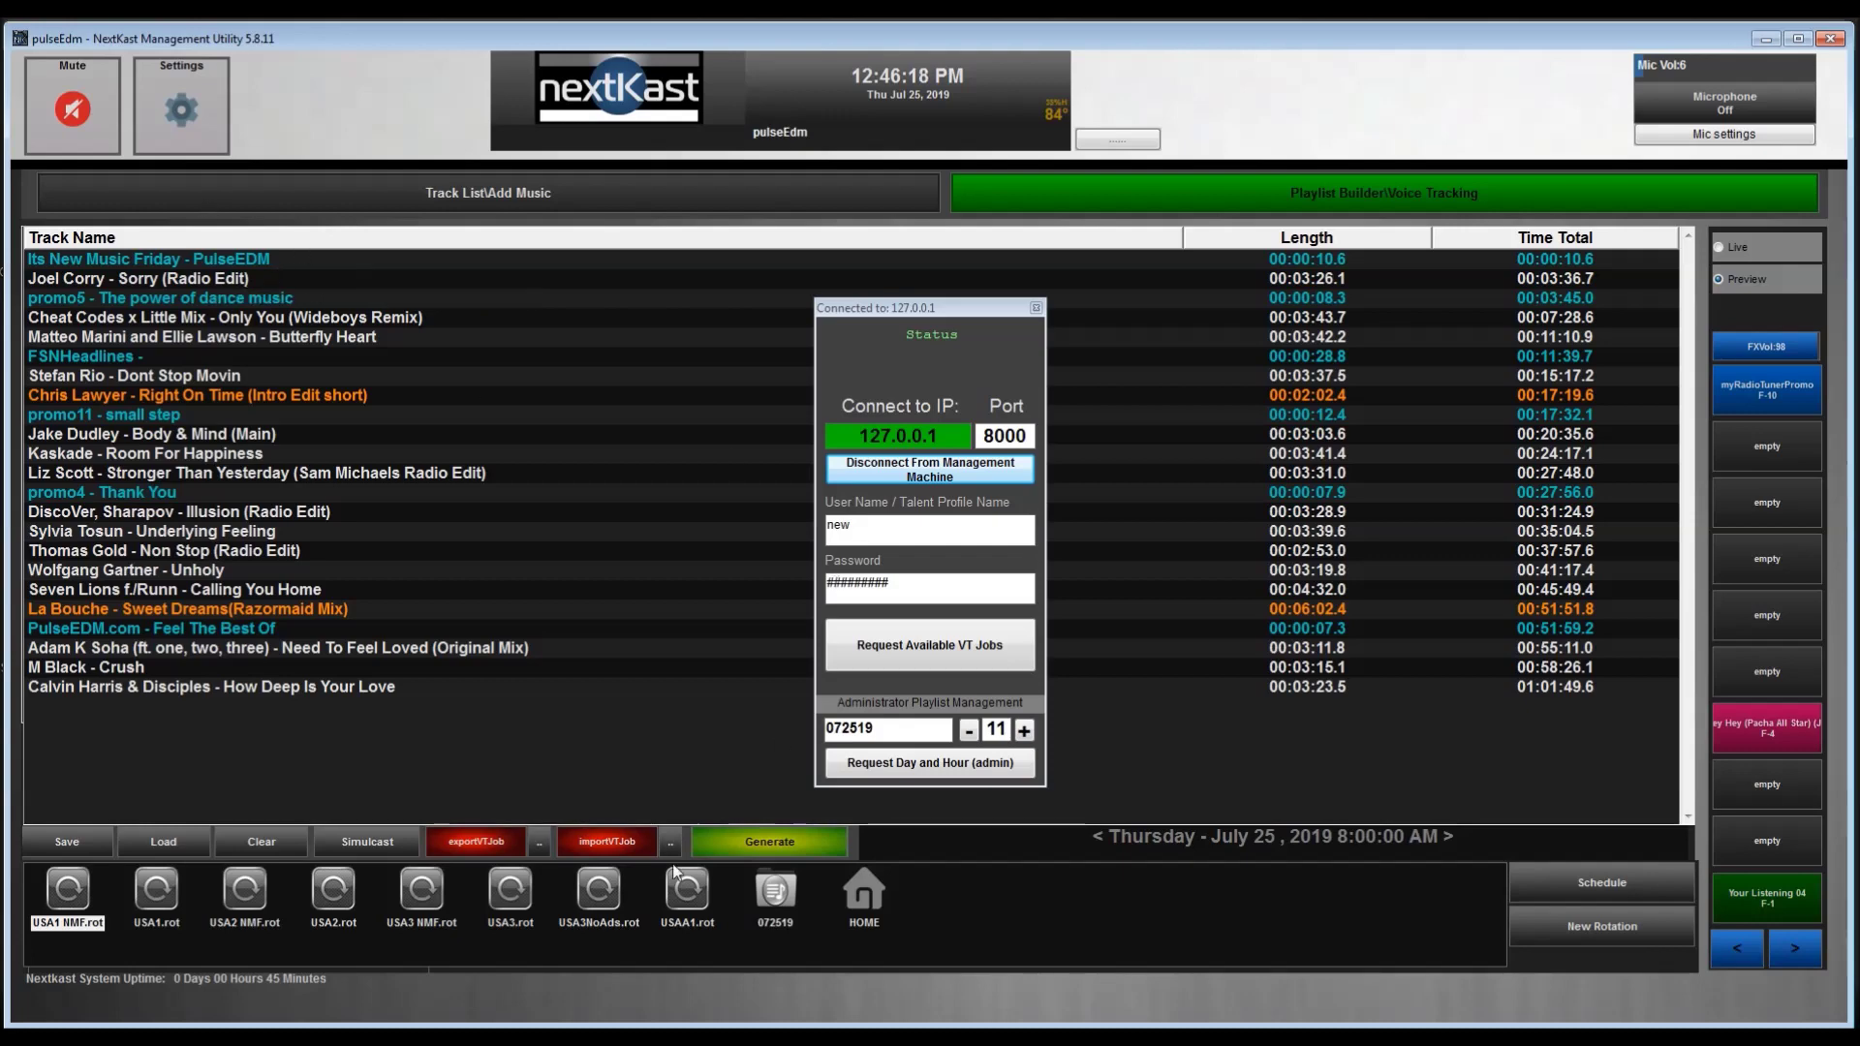
click(539, 849)
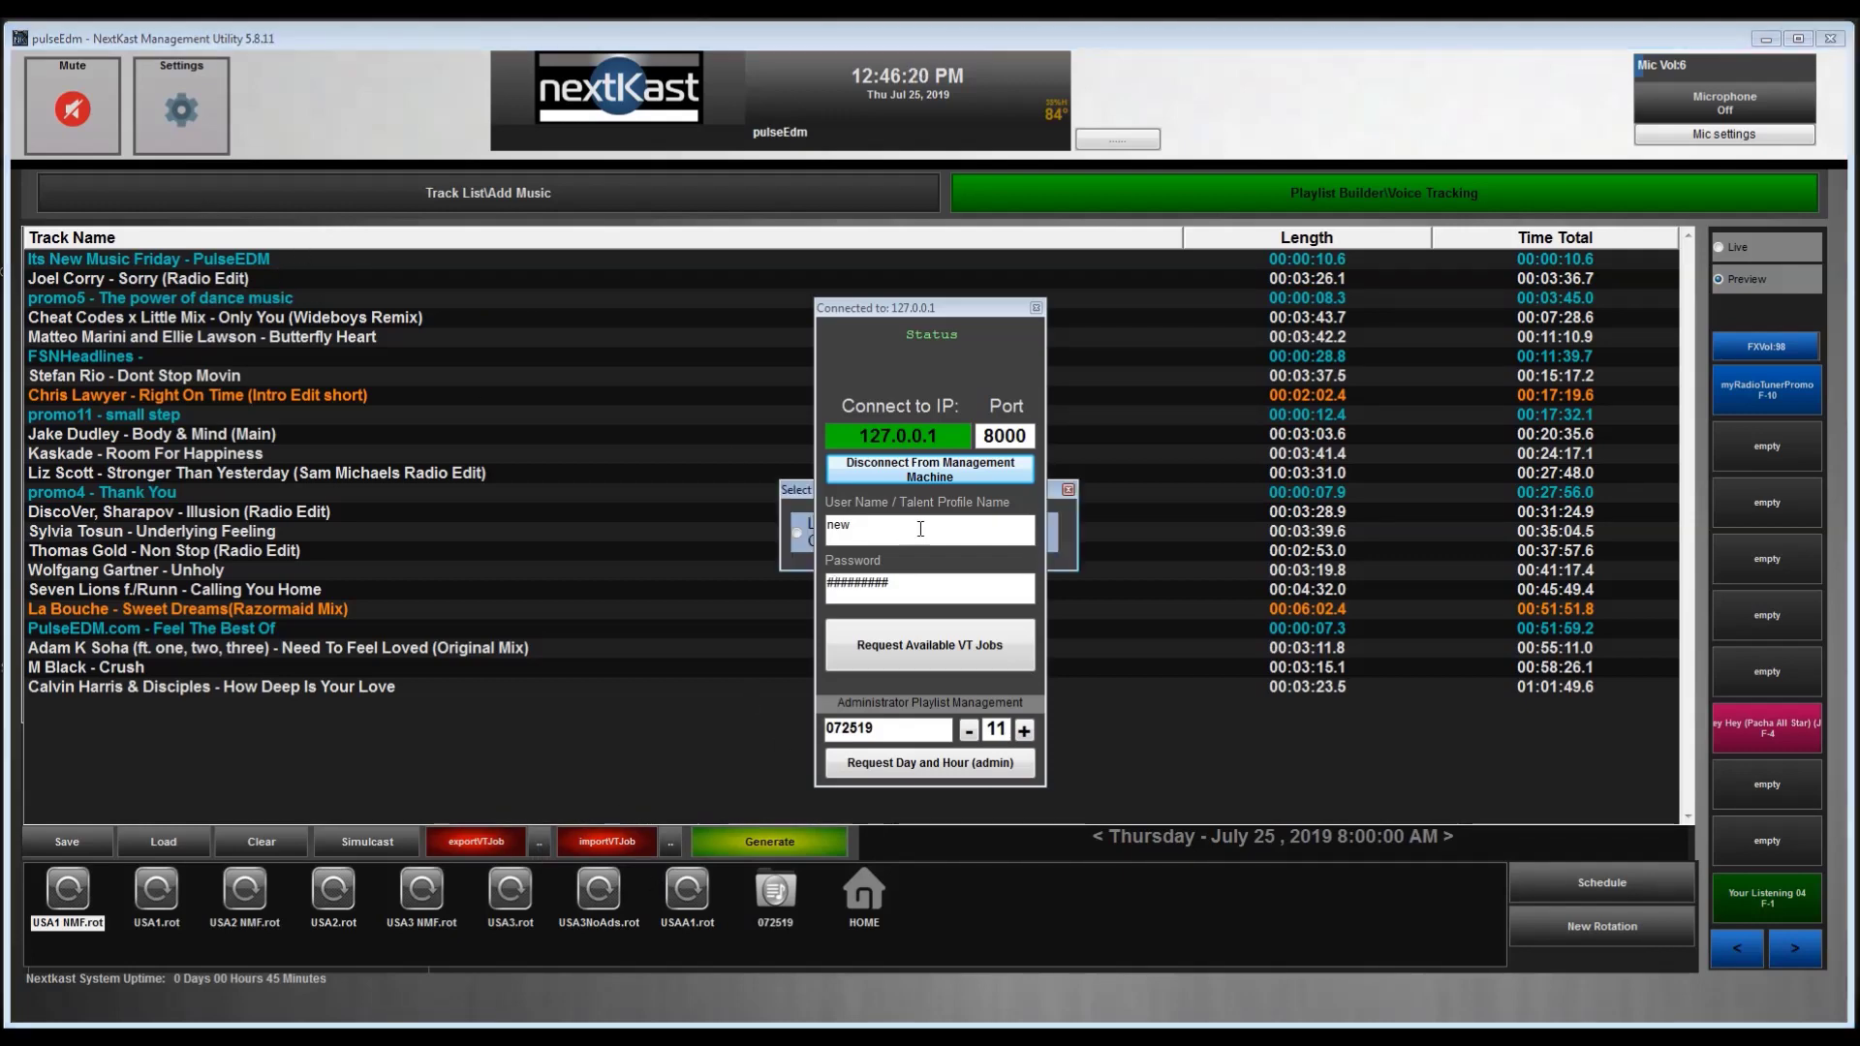
click(1036, 307)
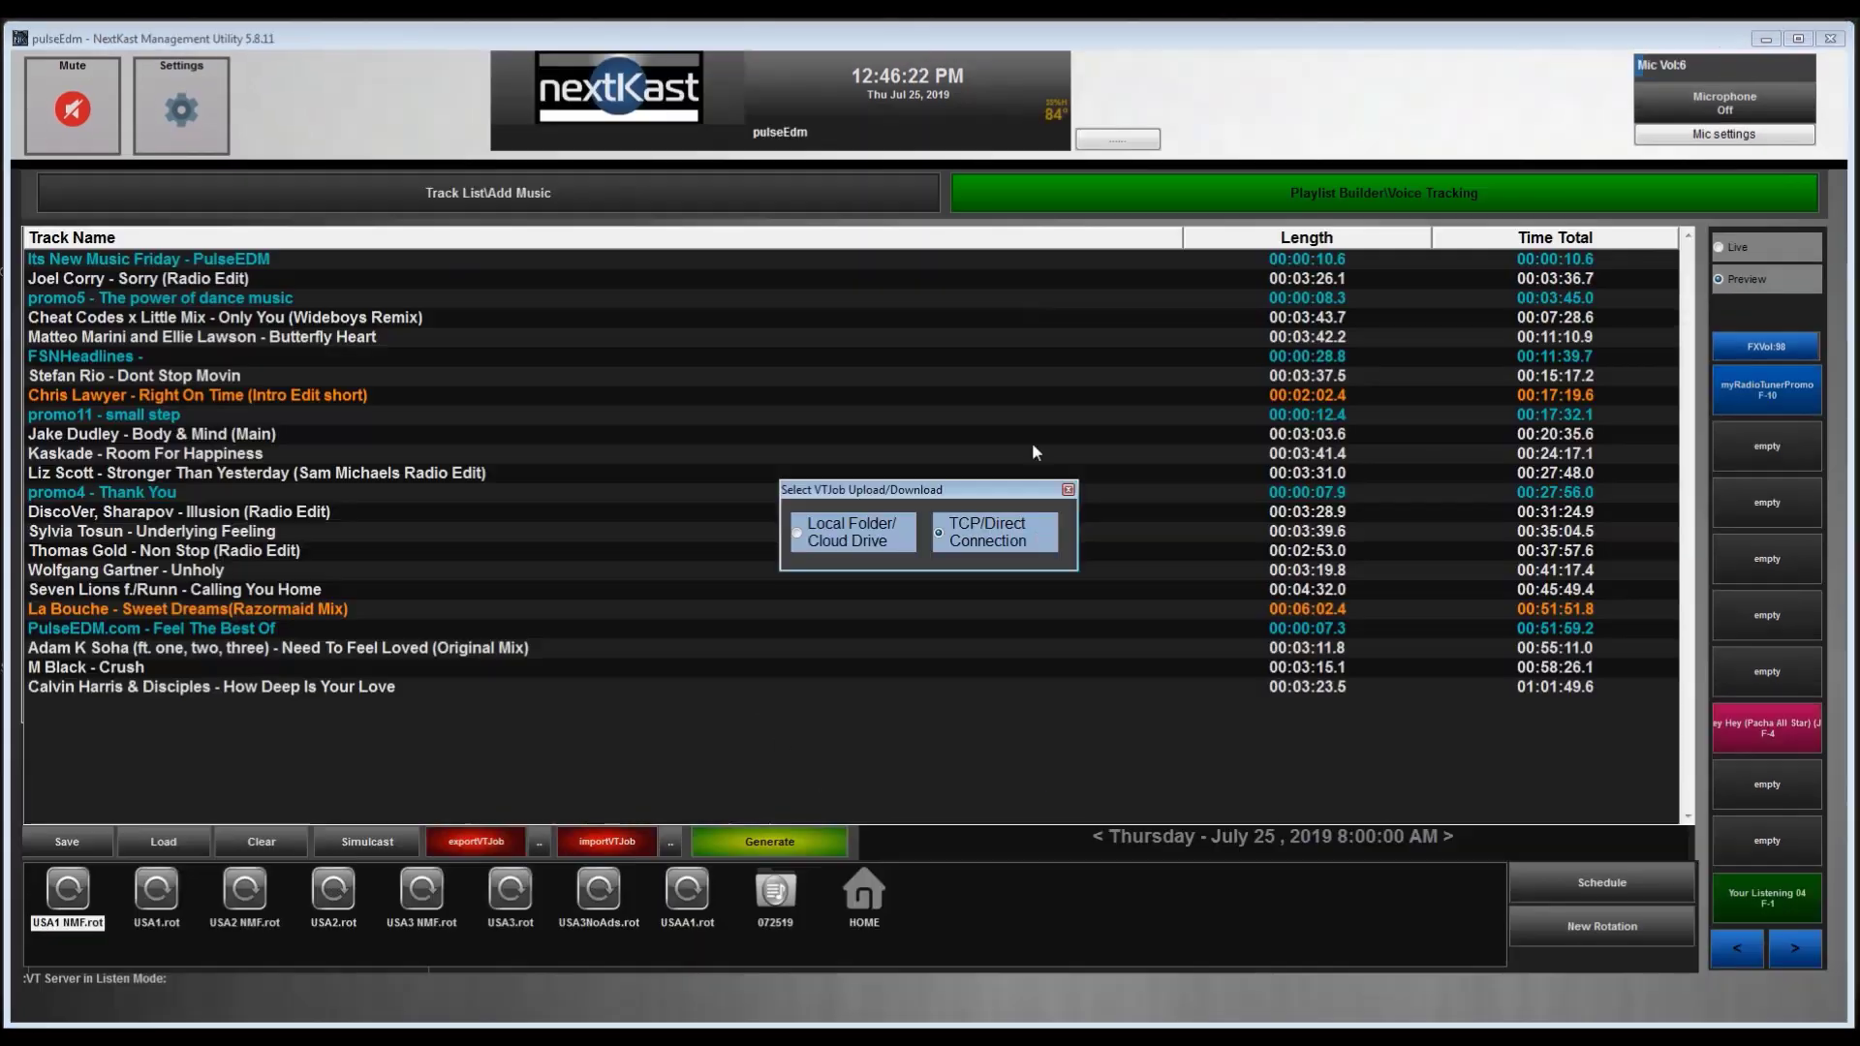
click(992, 532)
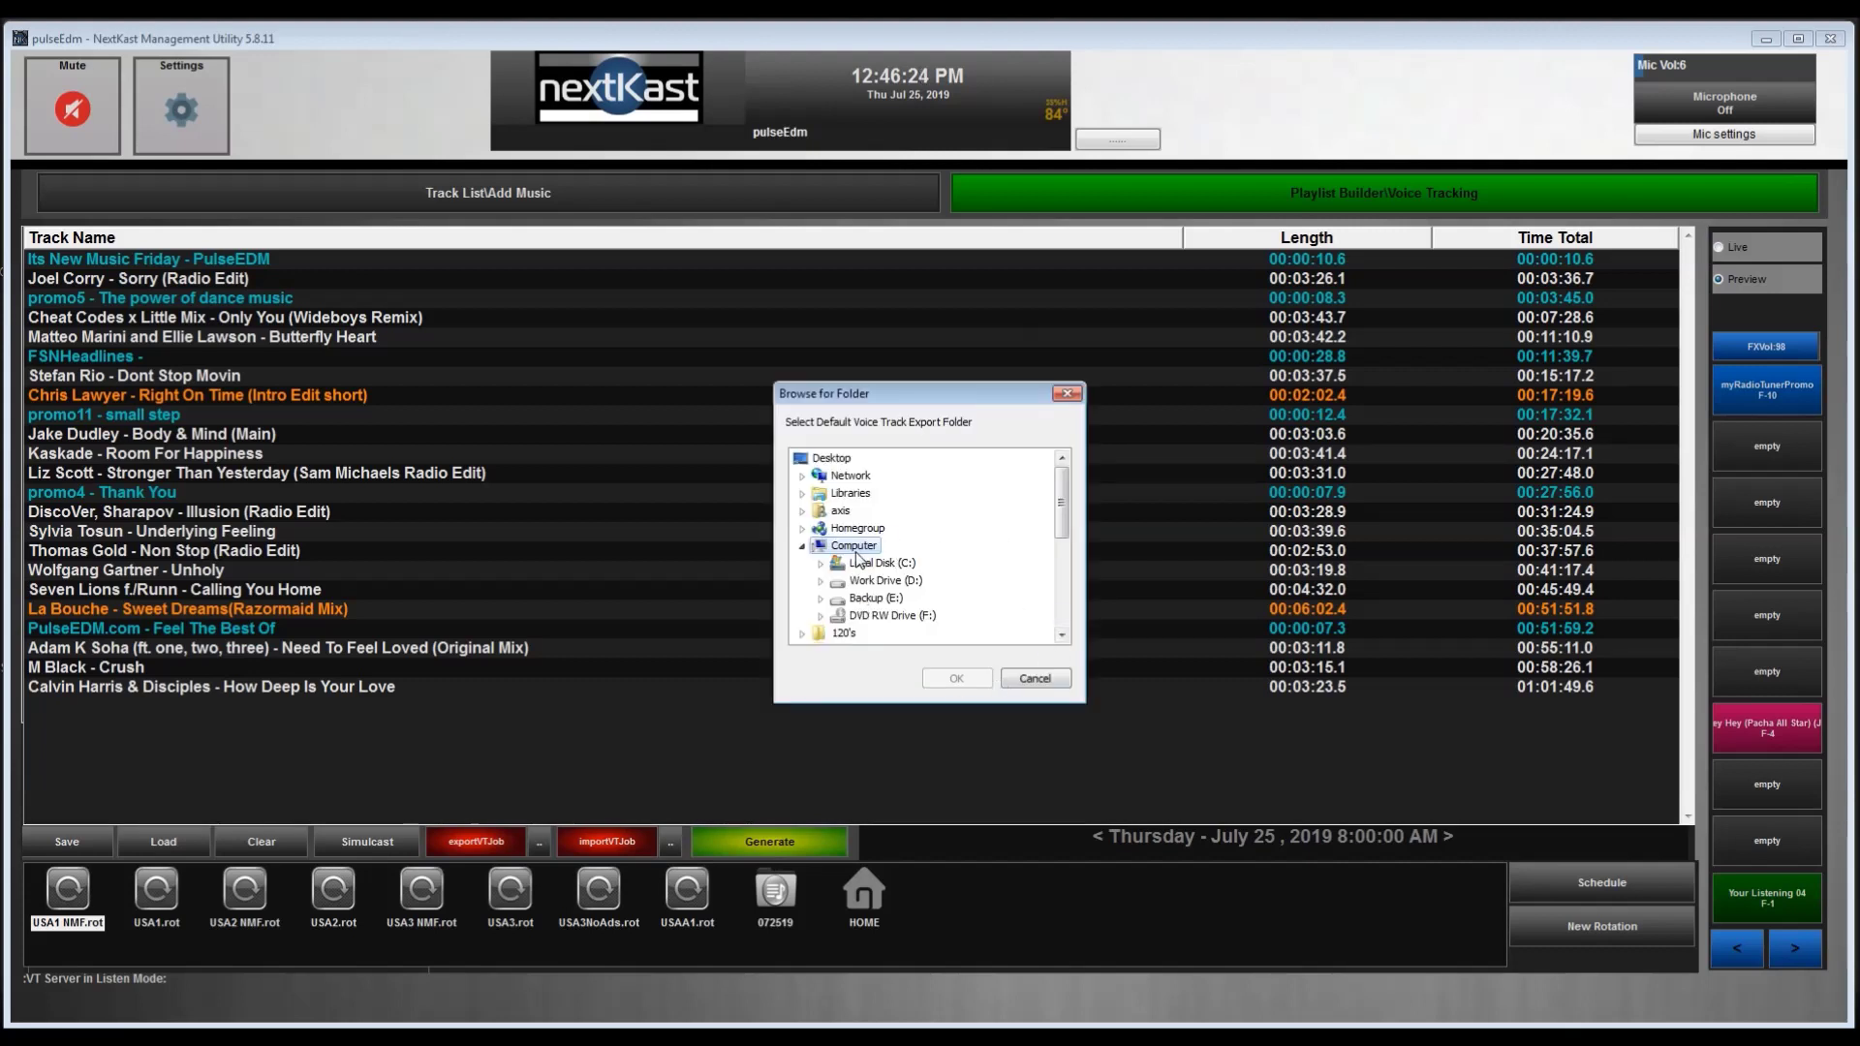
click(833, 458)
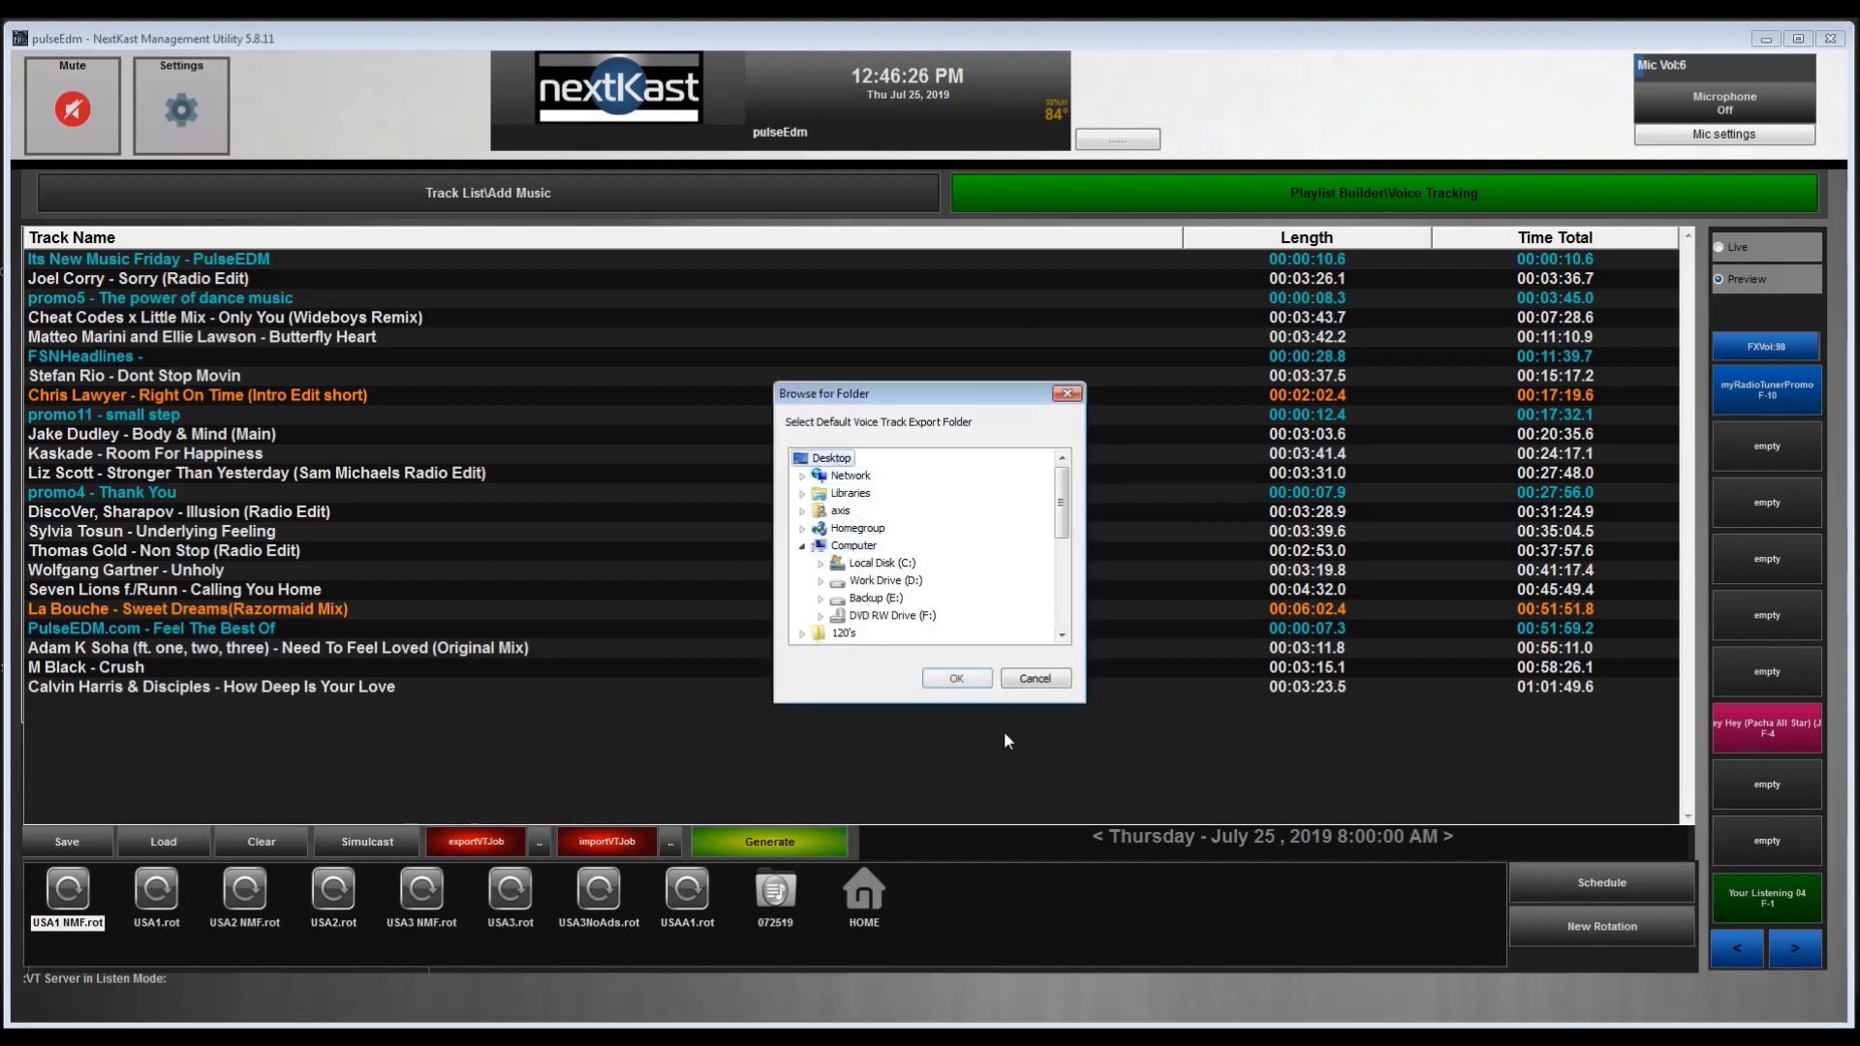
click(964, 681)
click(540, 841)
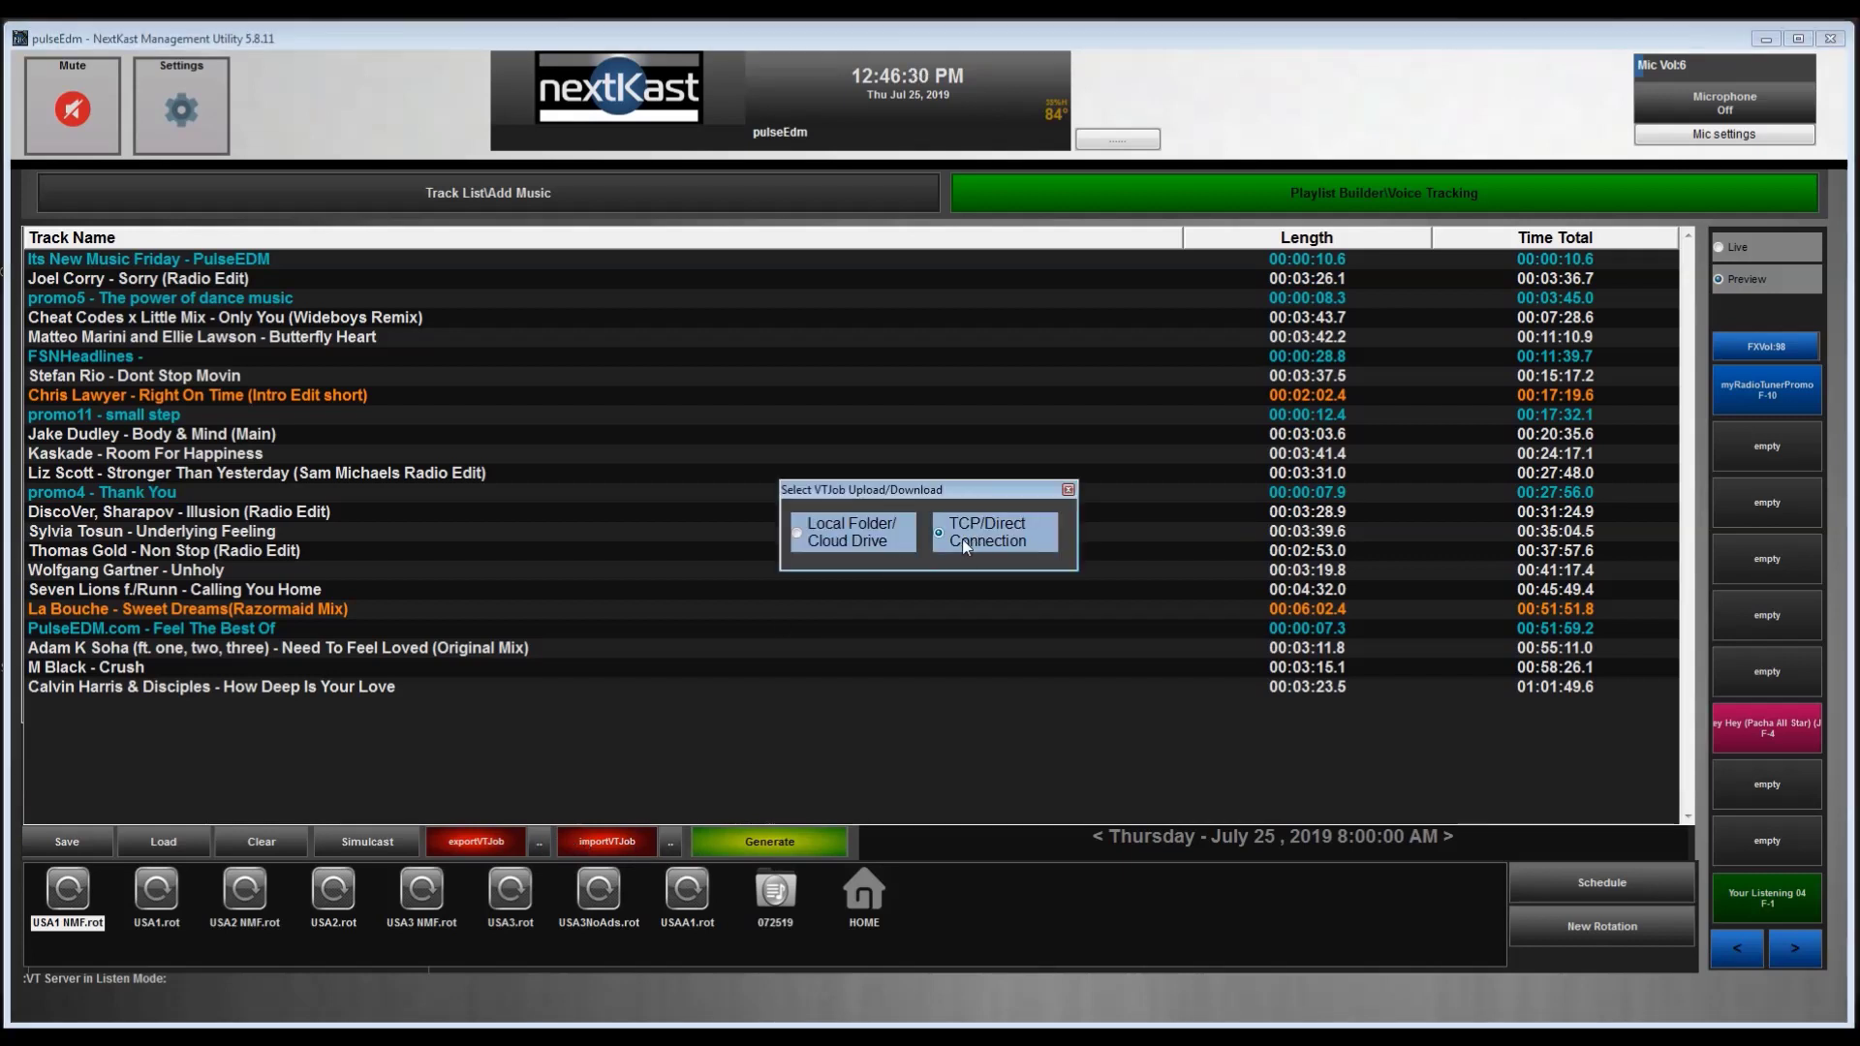
click(1069, 490)
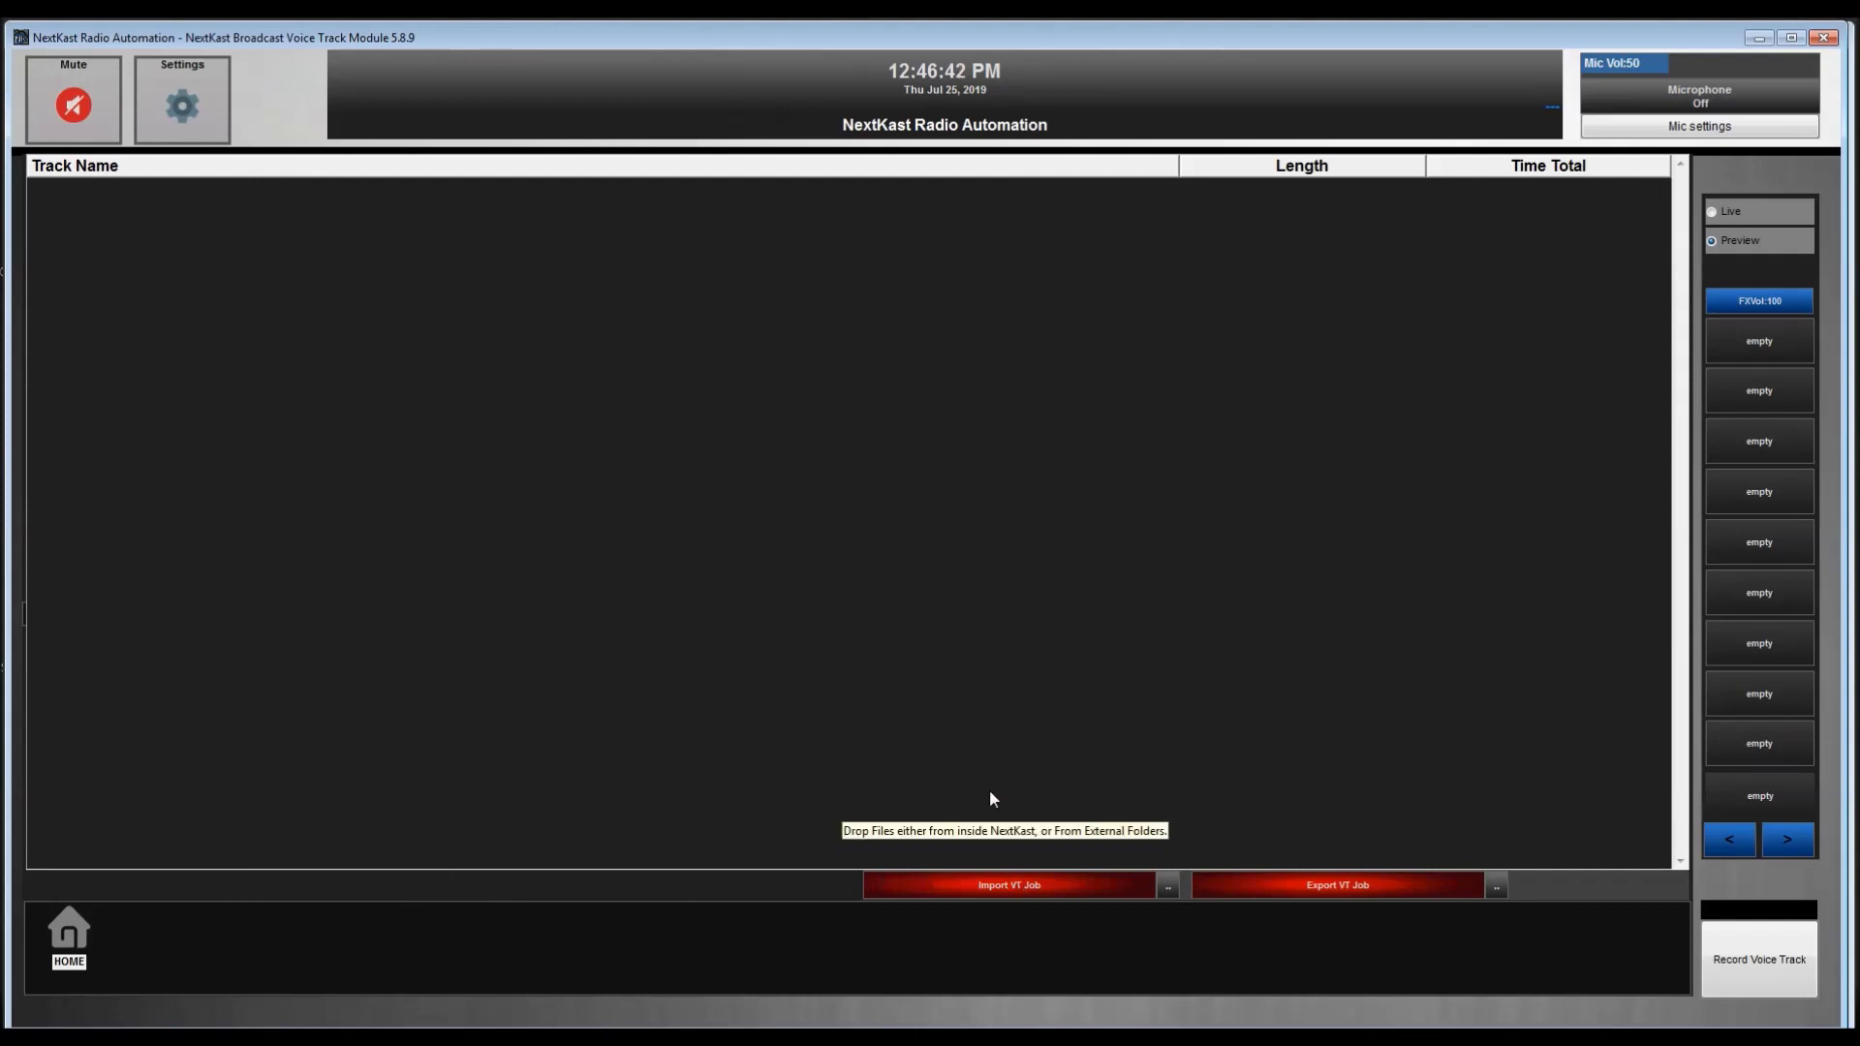
In the Voice Track Module, request the 072519 playlist for hour 13 from the management machine as administrator.
click(1017, 894)
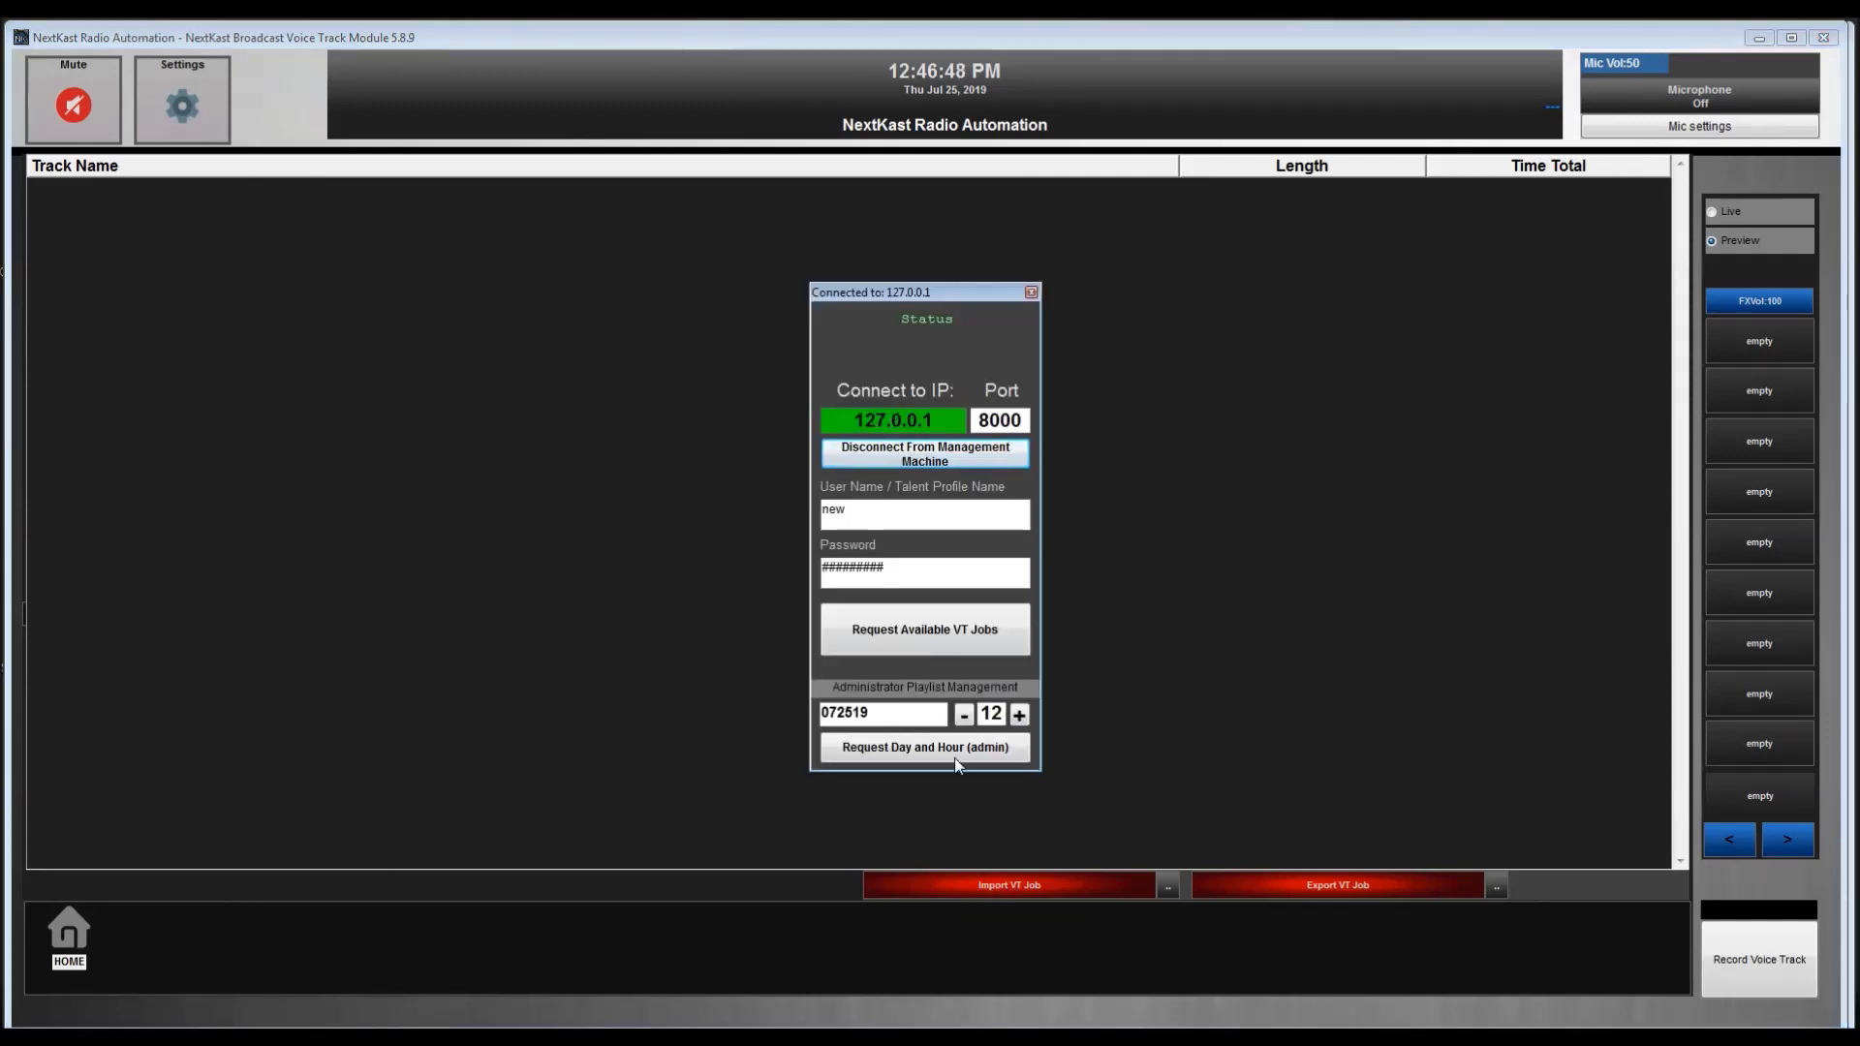
click(887, 714)
click(948, 579)
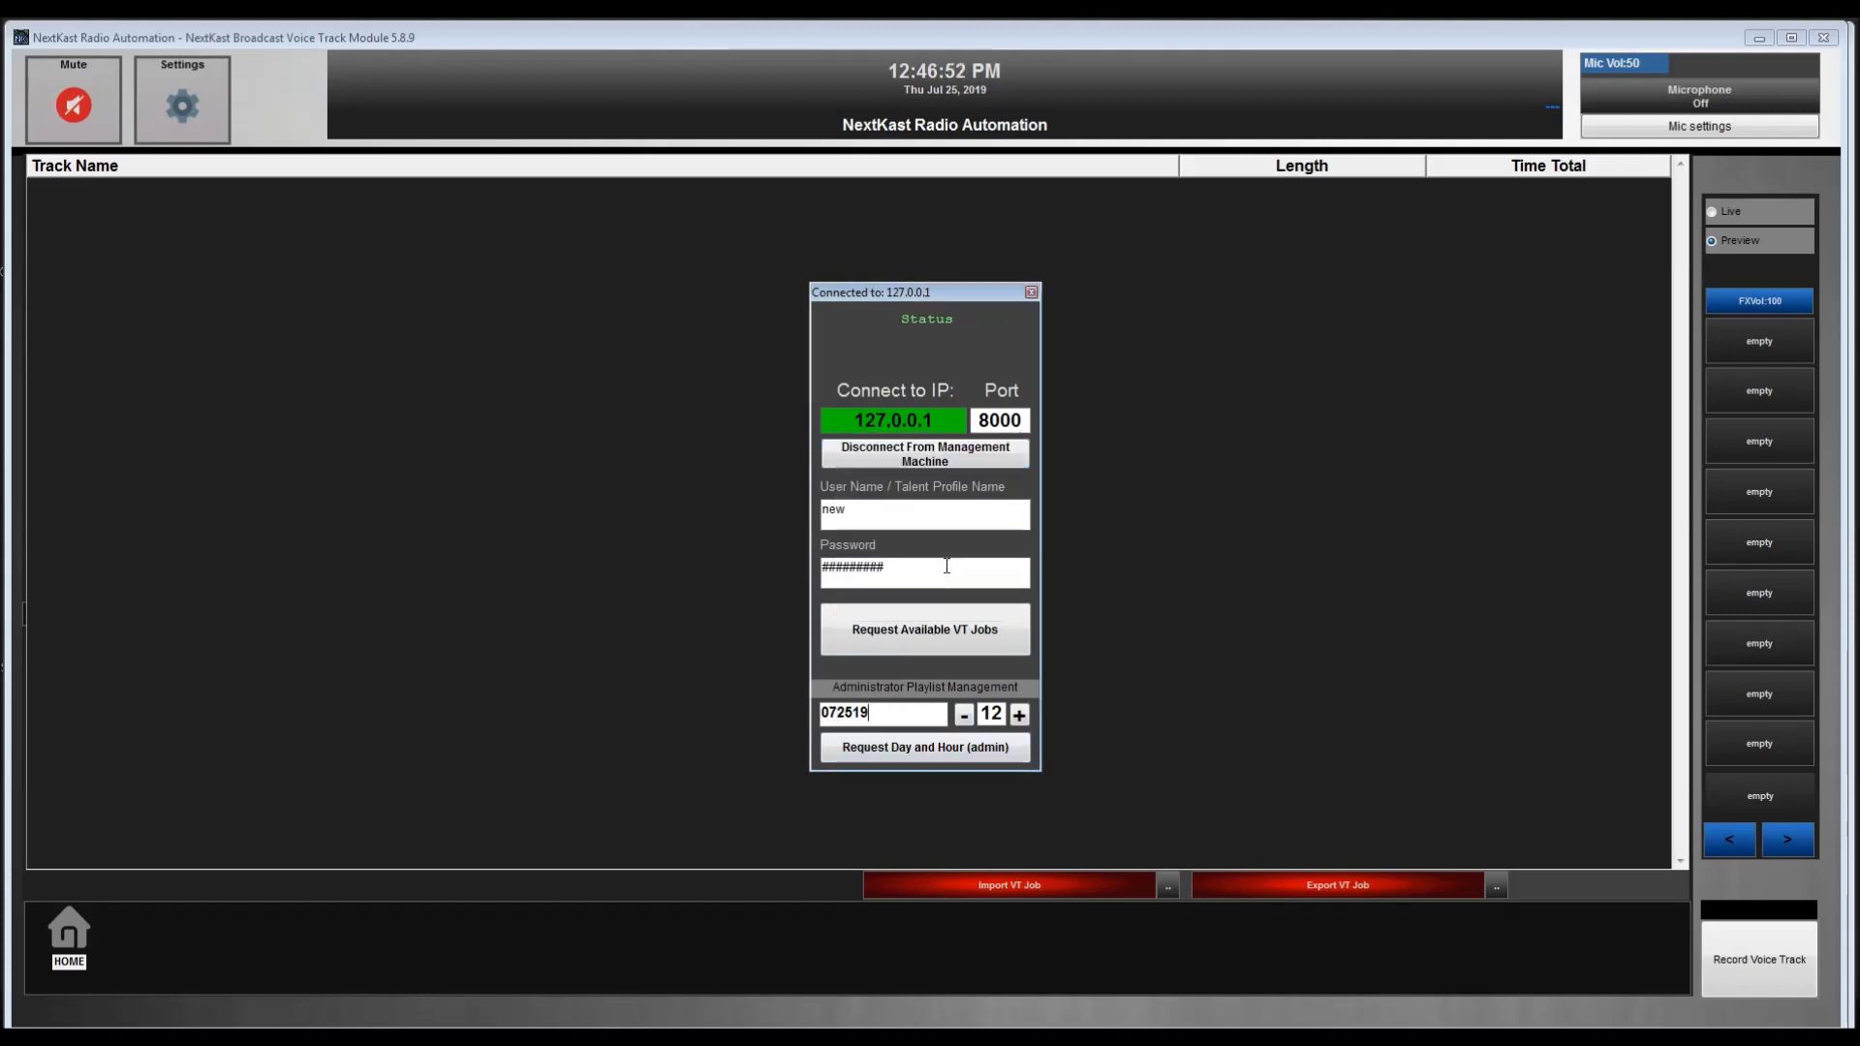
click(1018, 717)
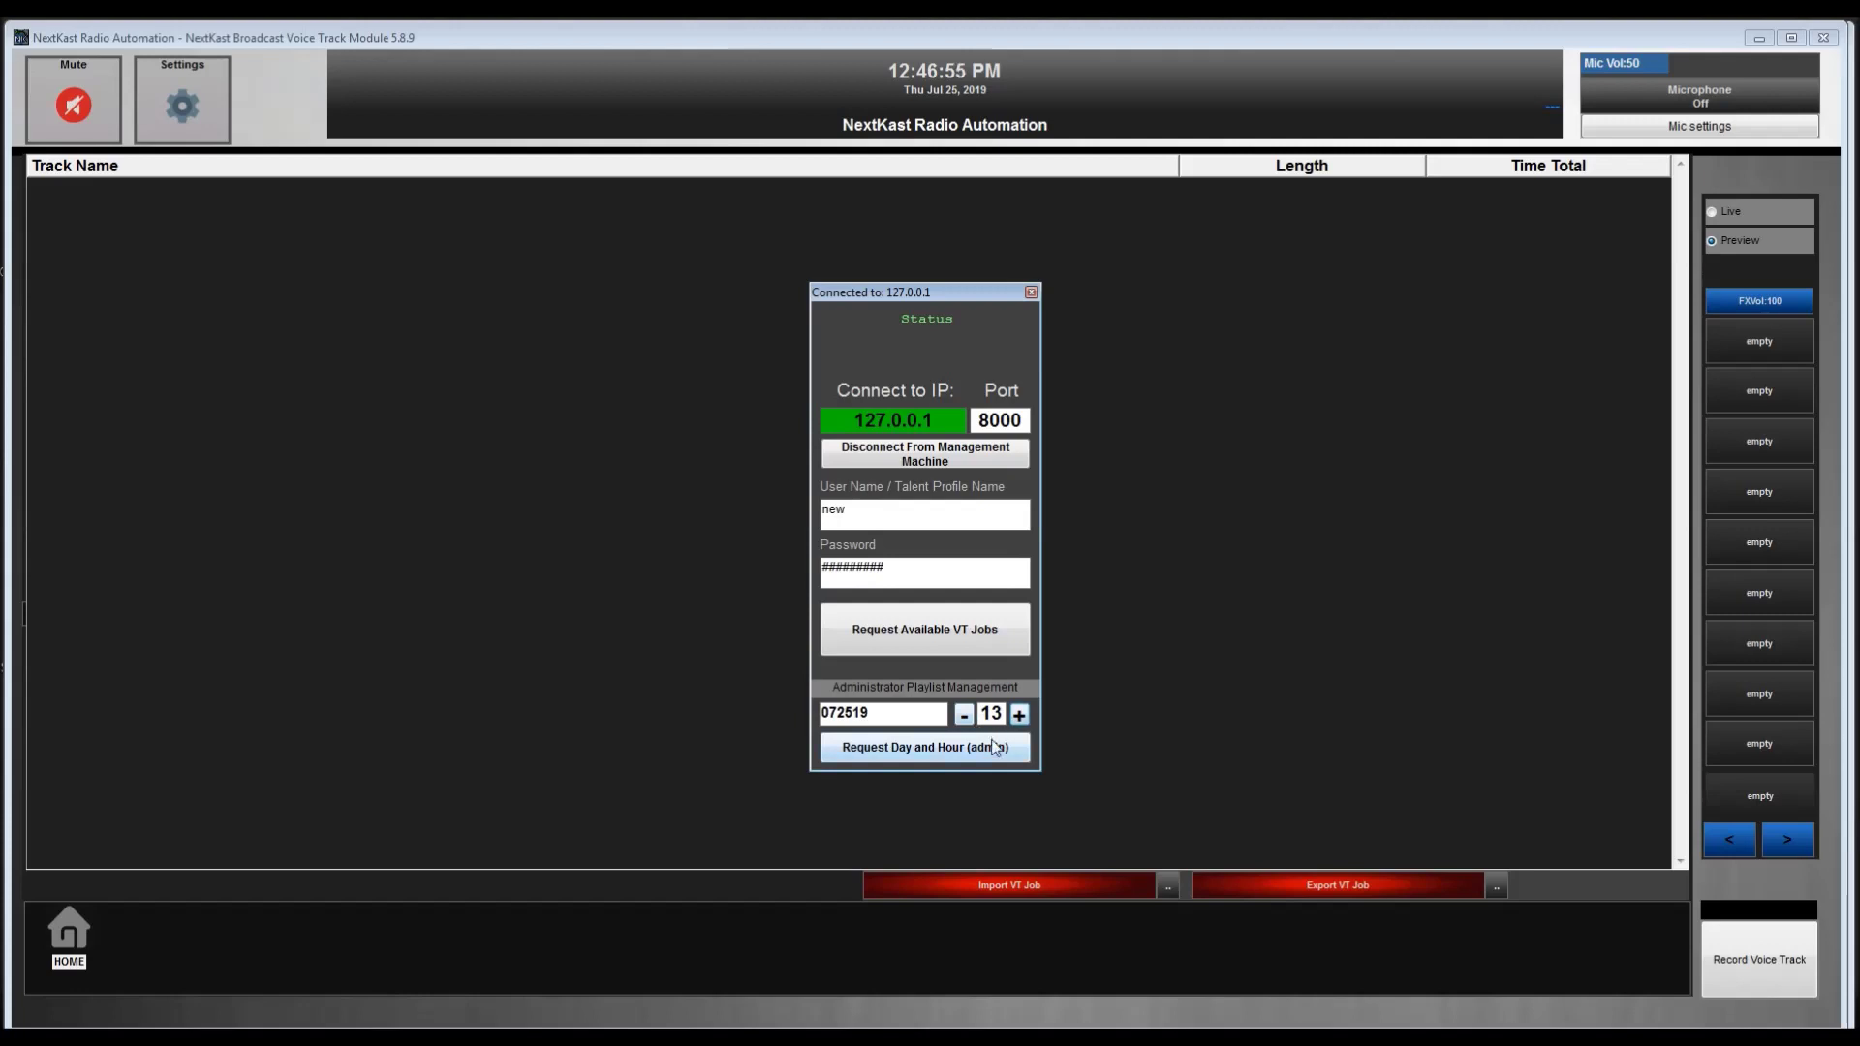
click(979, 748)
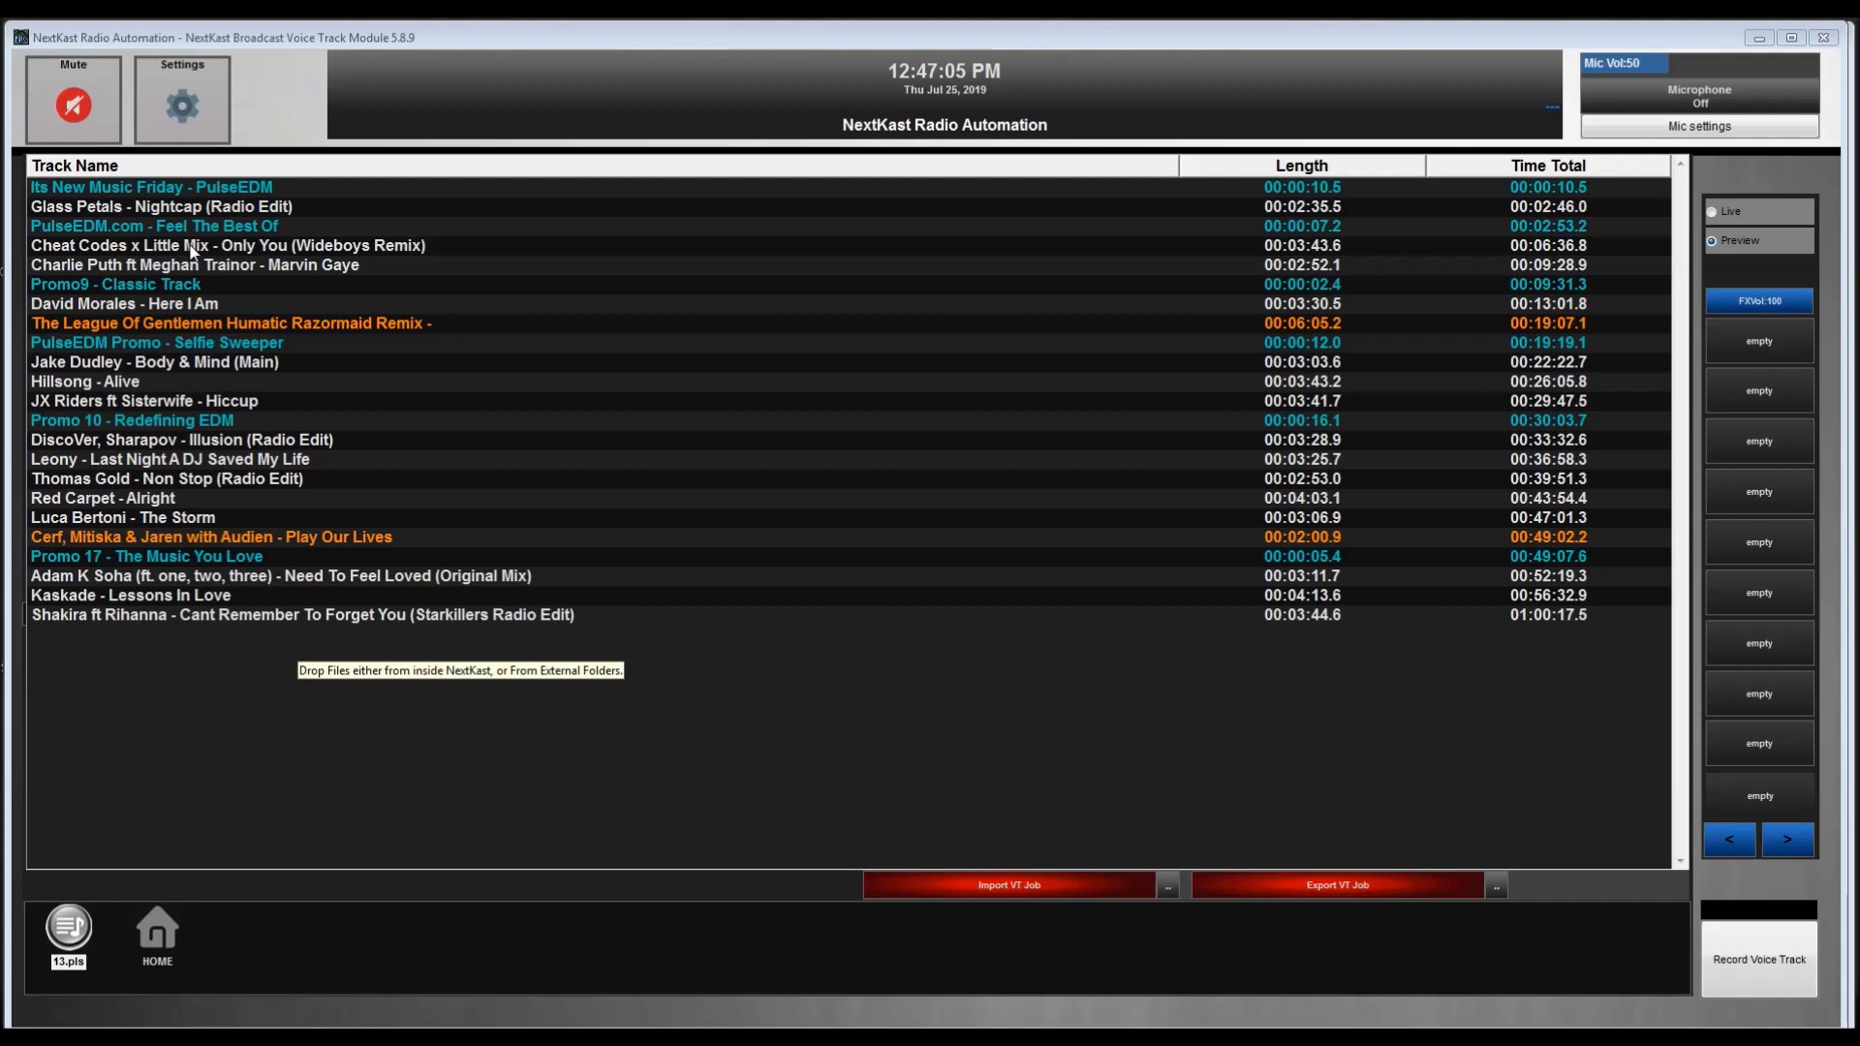
Record a voice track between "Cheat Codes x Little Mix - Only You" and "Charlie Puth ft Meghan Trainor - Marvin Gaye", marking the next track's start.
click(191, 246)
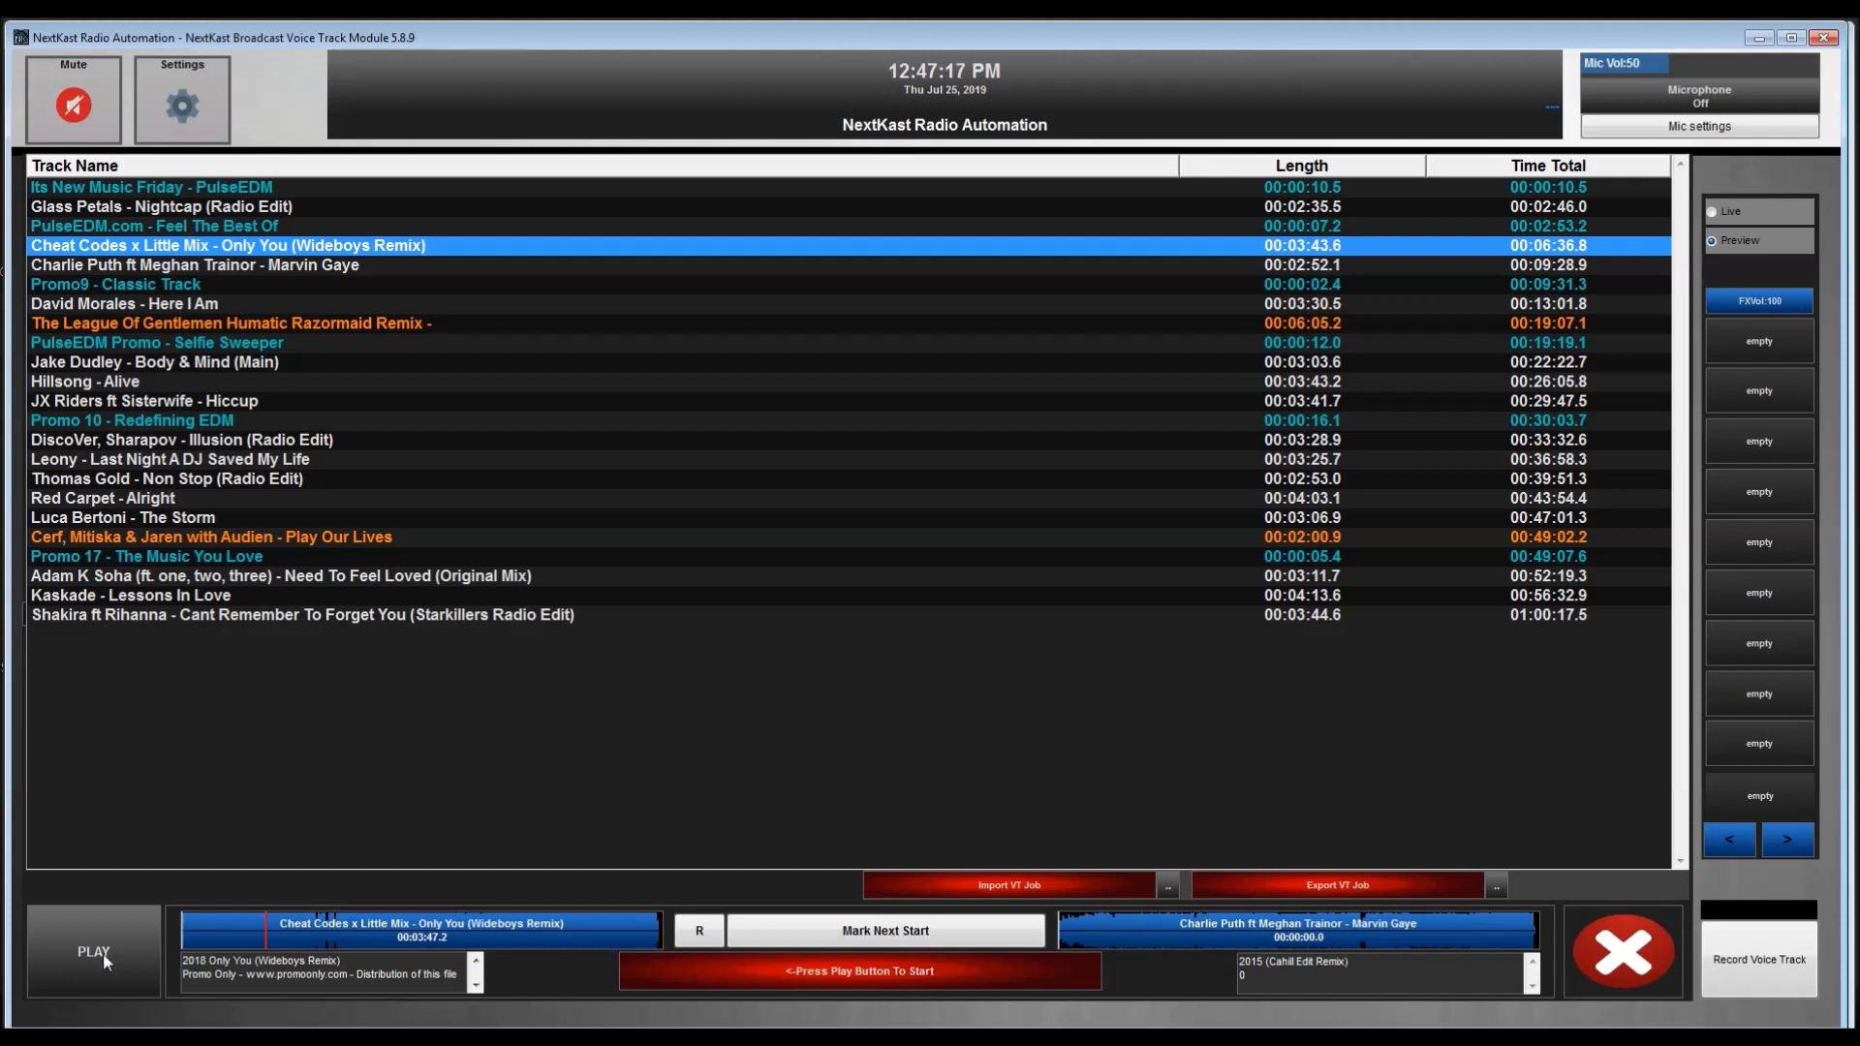
drag(615, 945, 624, 939)
click(639, 938)
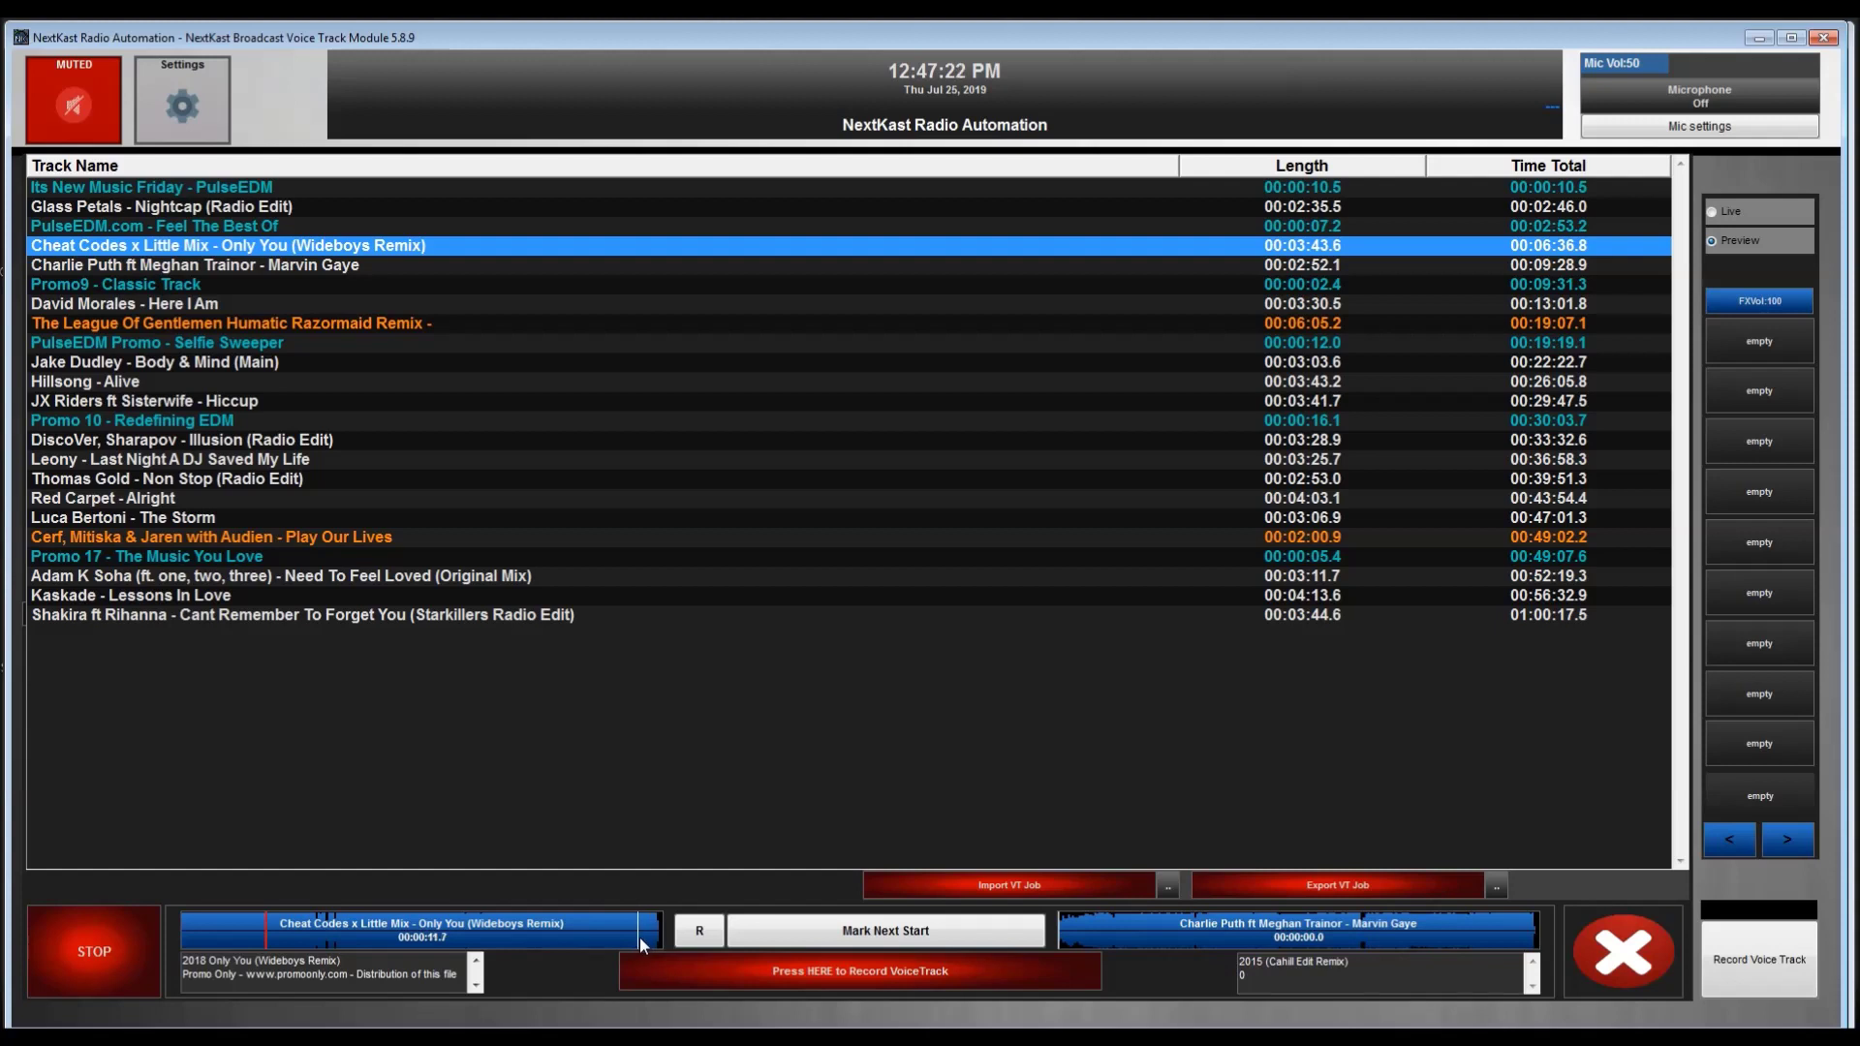
click(755, 976)
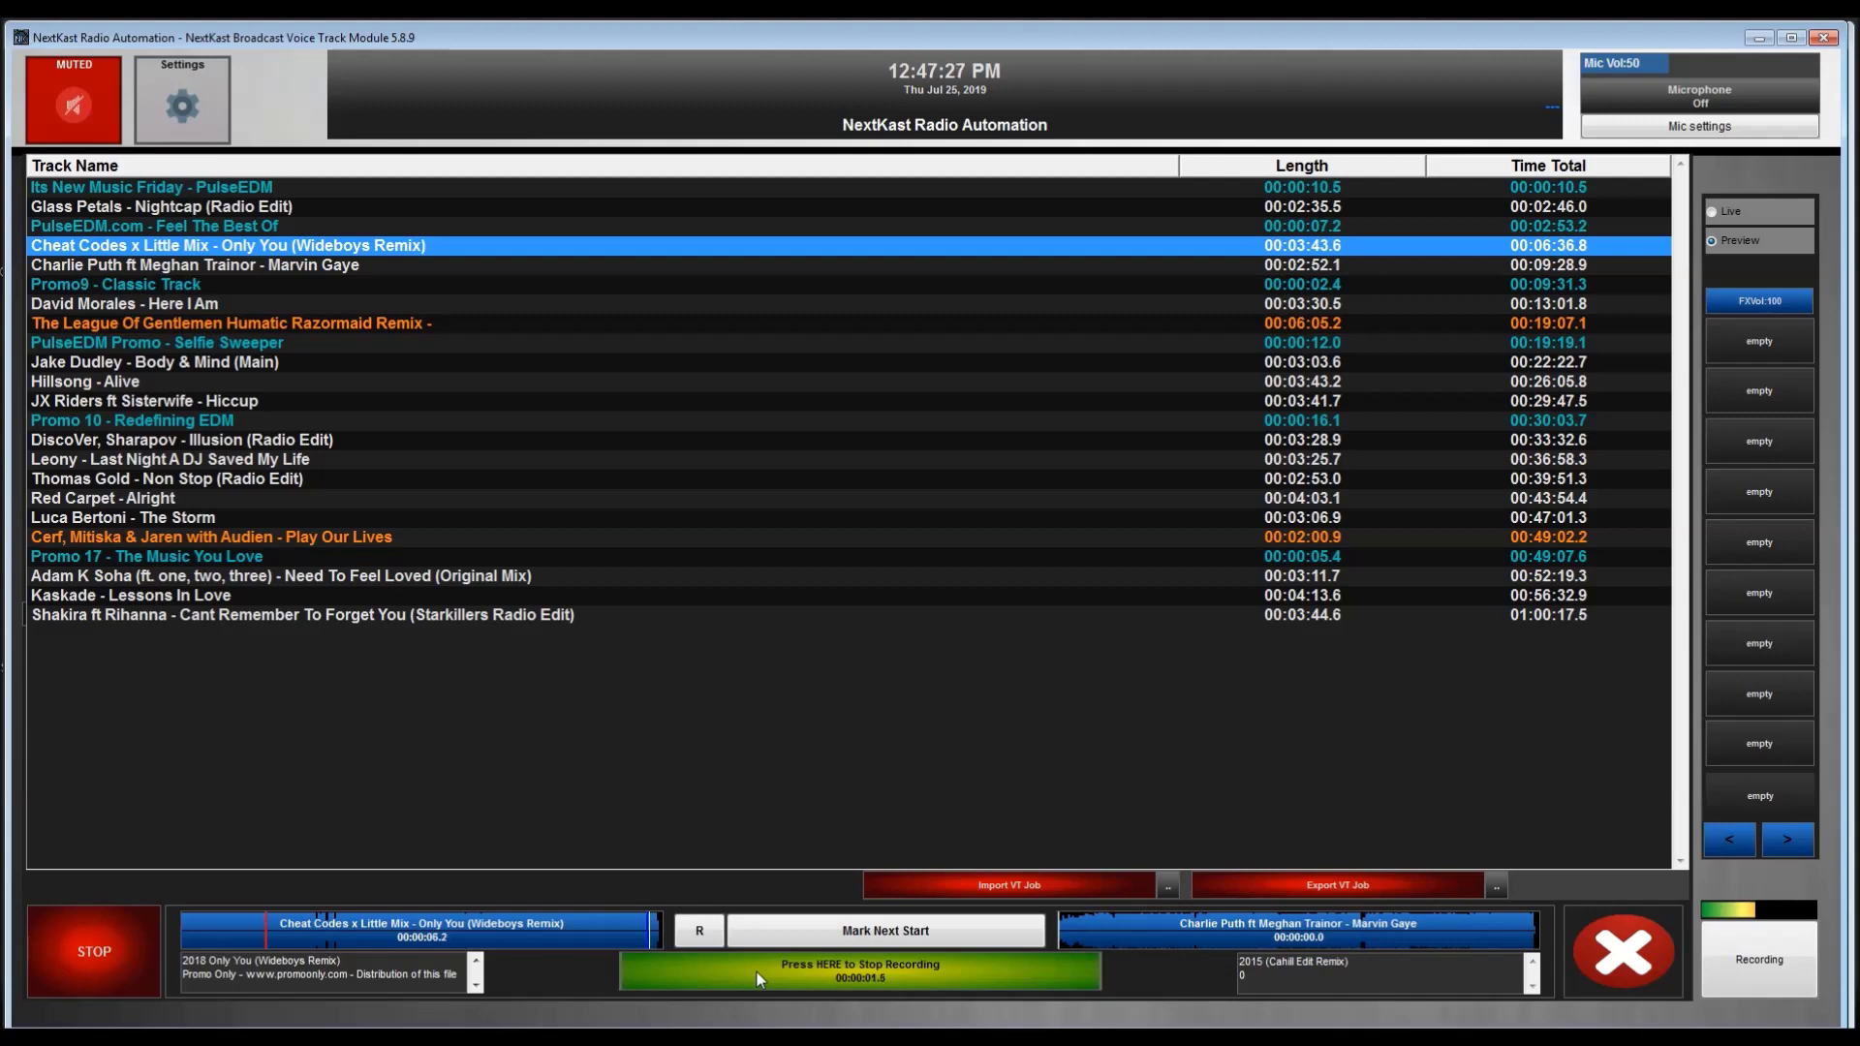
click(875, 935)
click(880, 973)
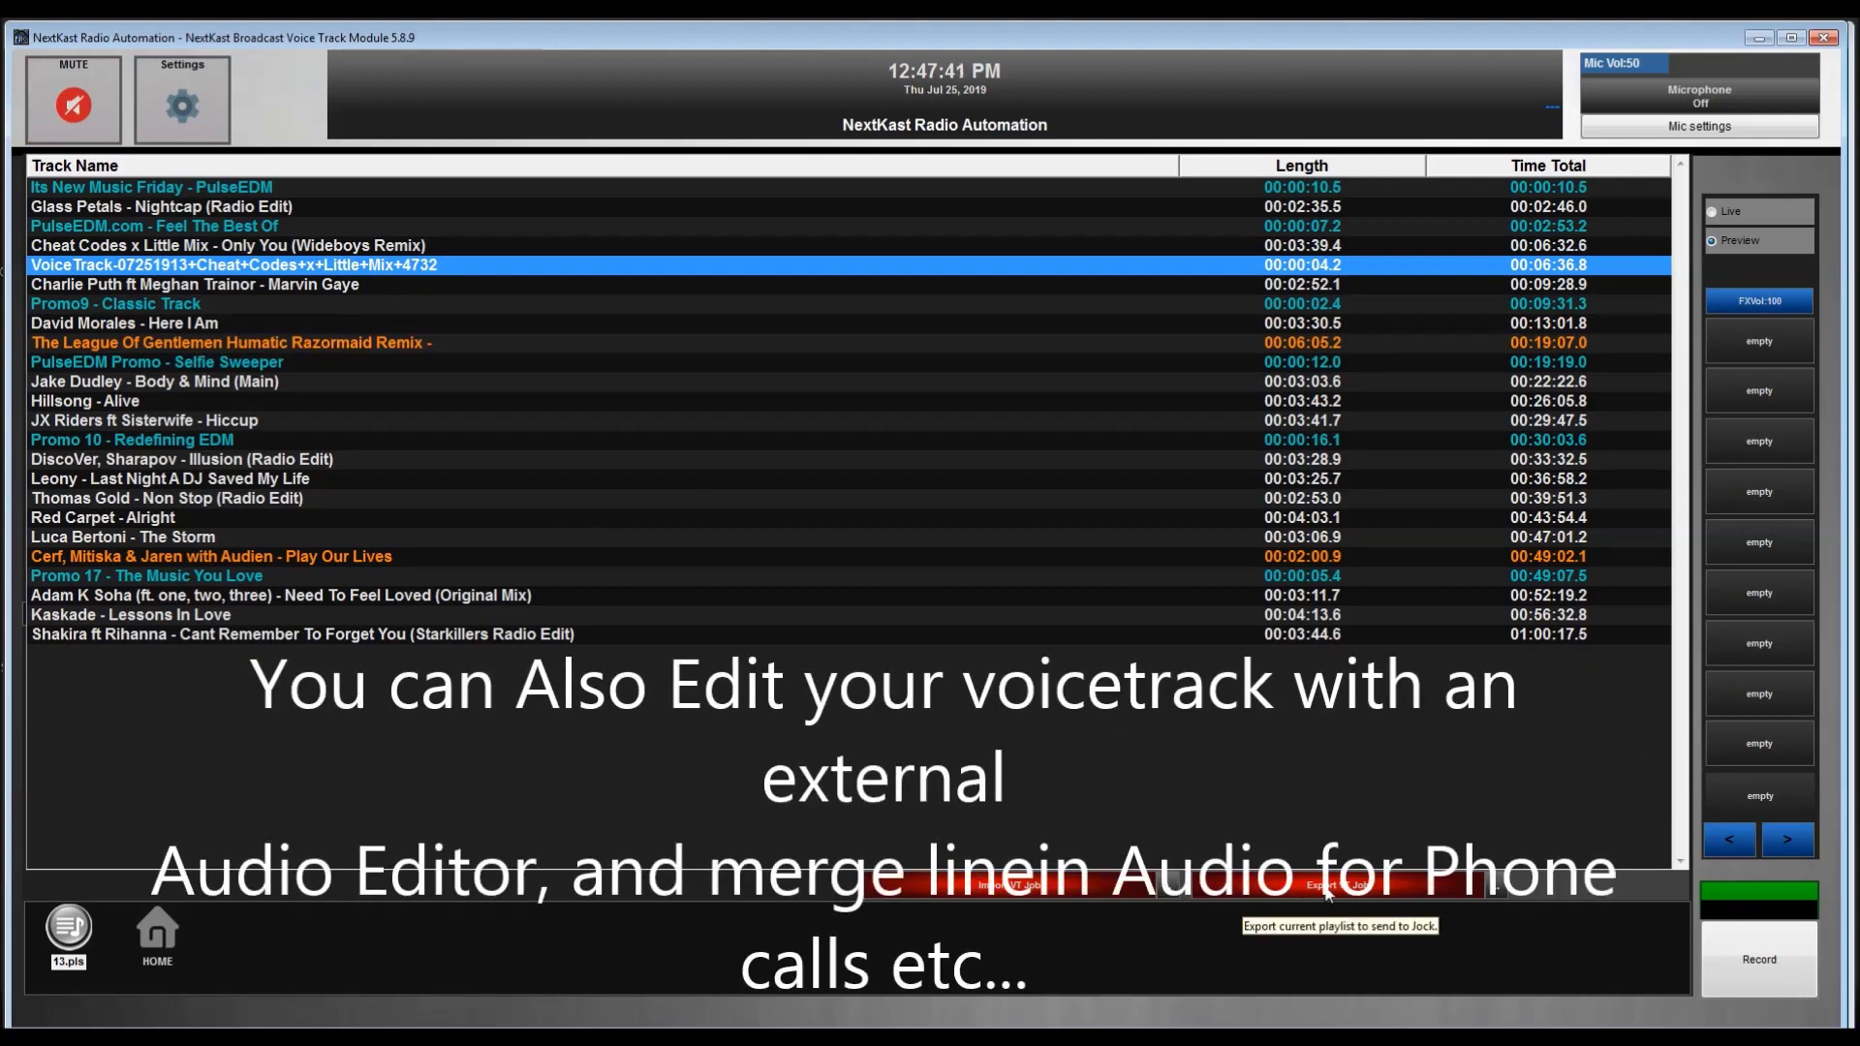
Upload the finished hour 13 voice track job to the management machine and open 13.pls in the Management Utility.
click(1327, 899)
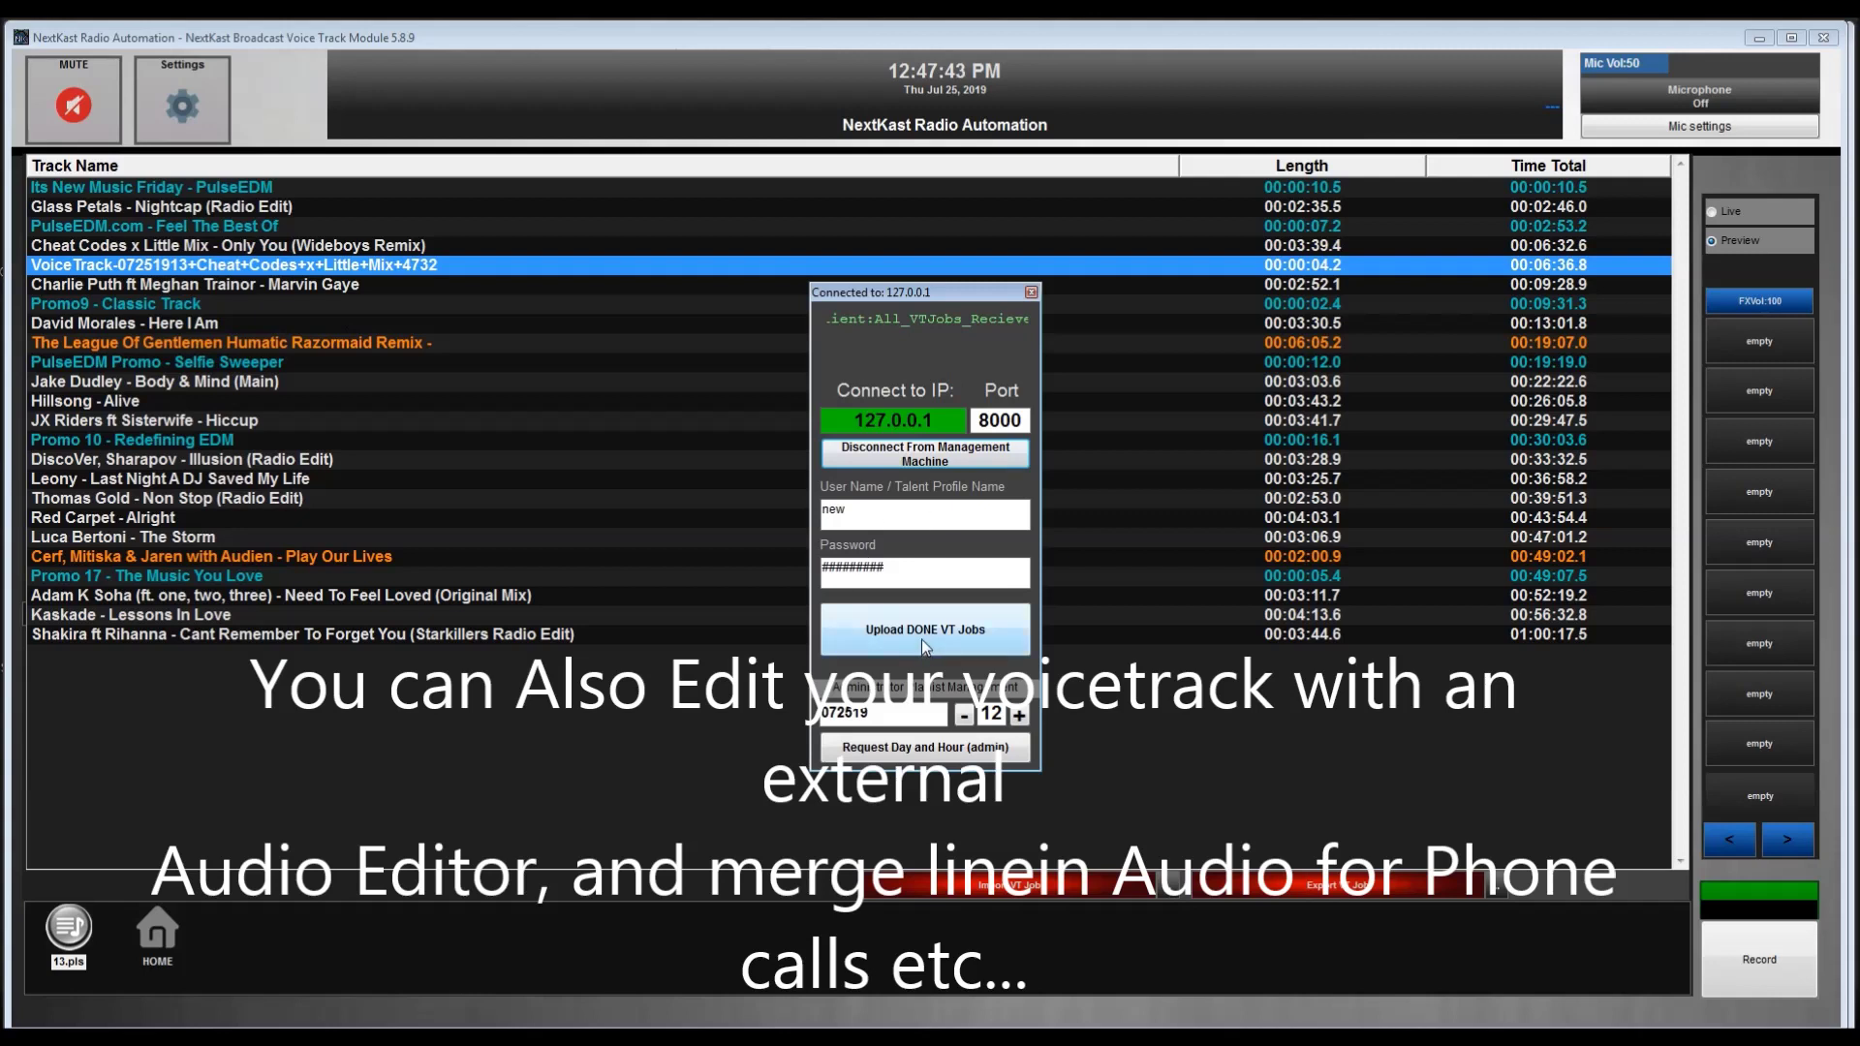
click(922, 637)
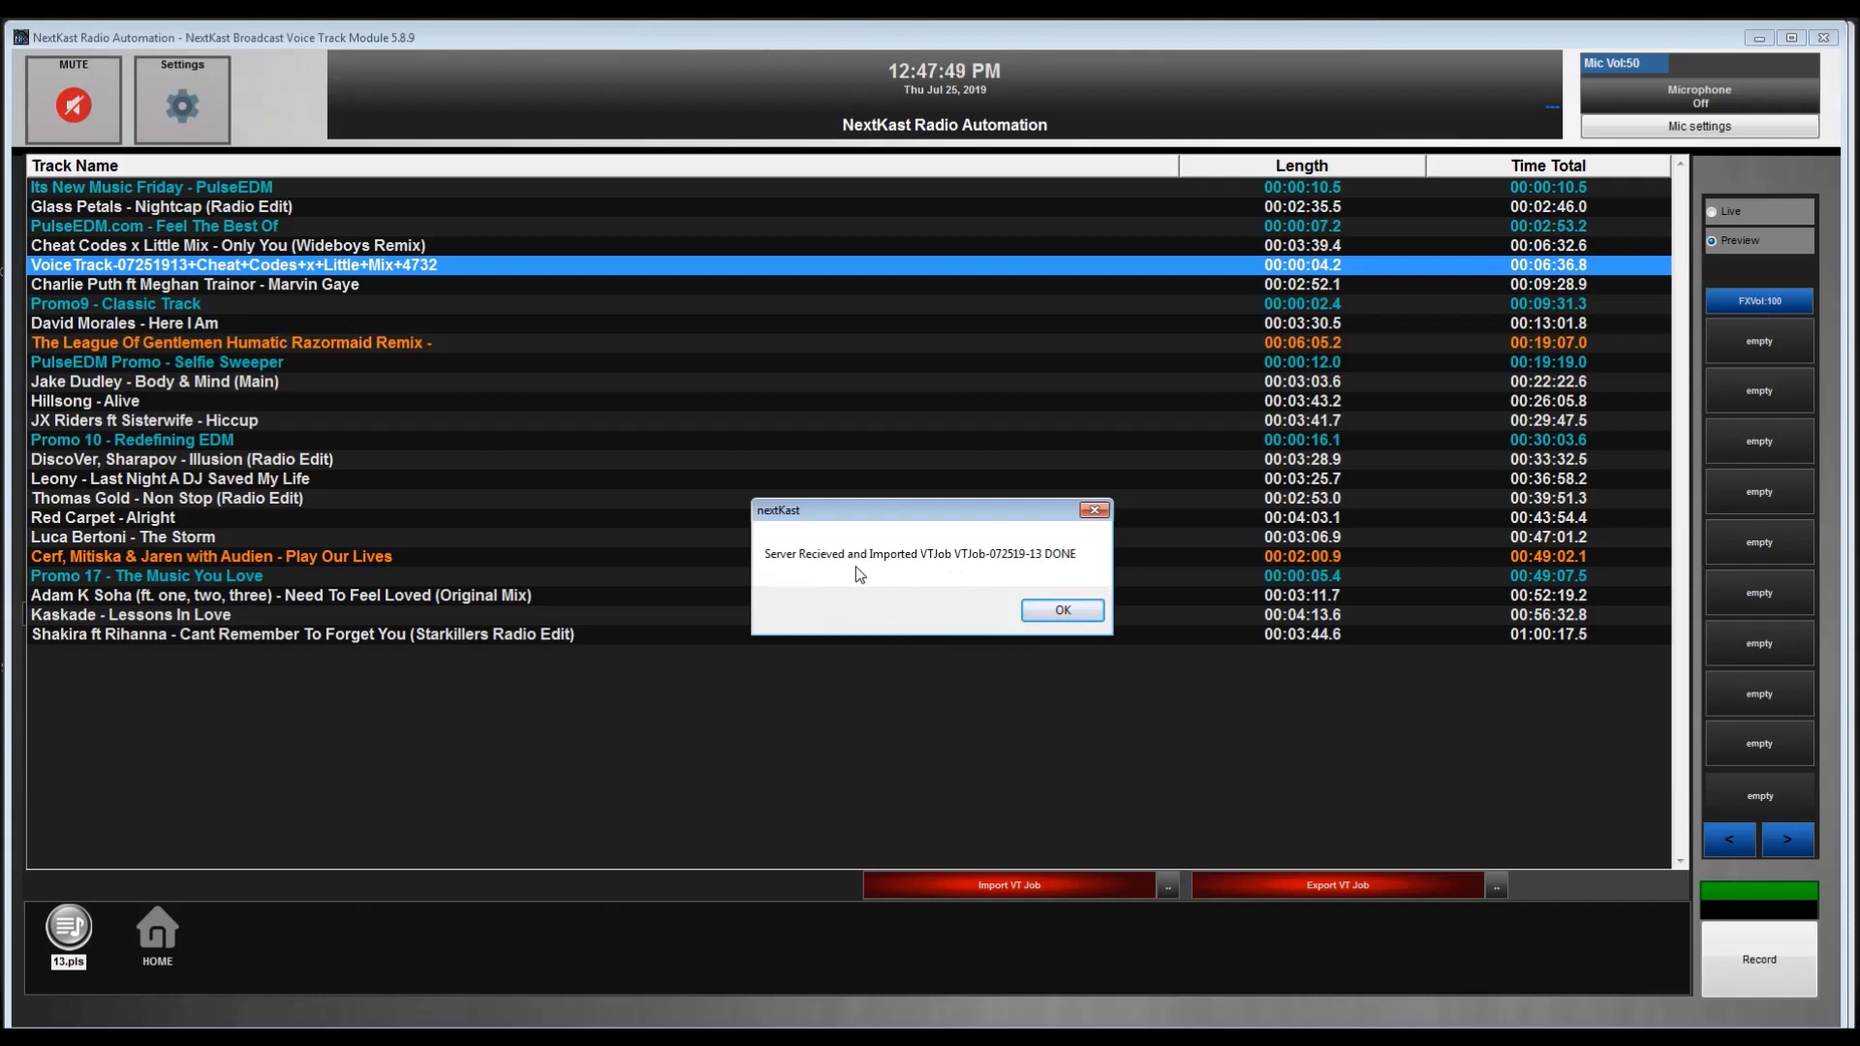
click(1064, 611)
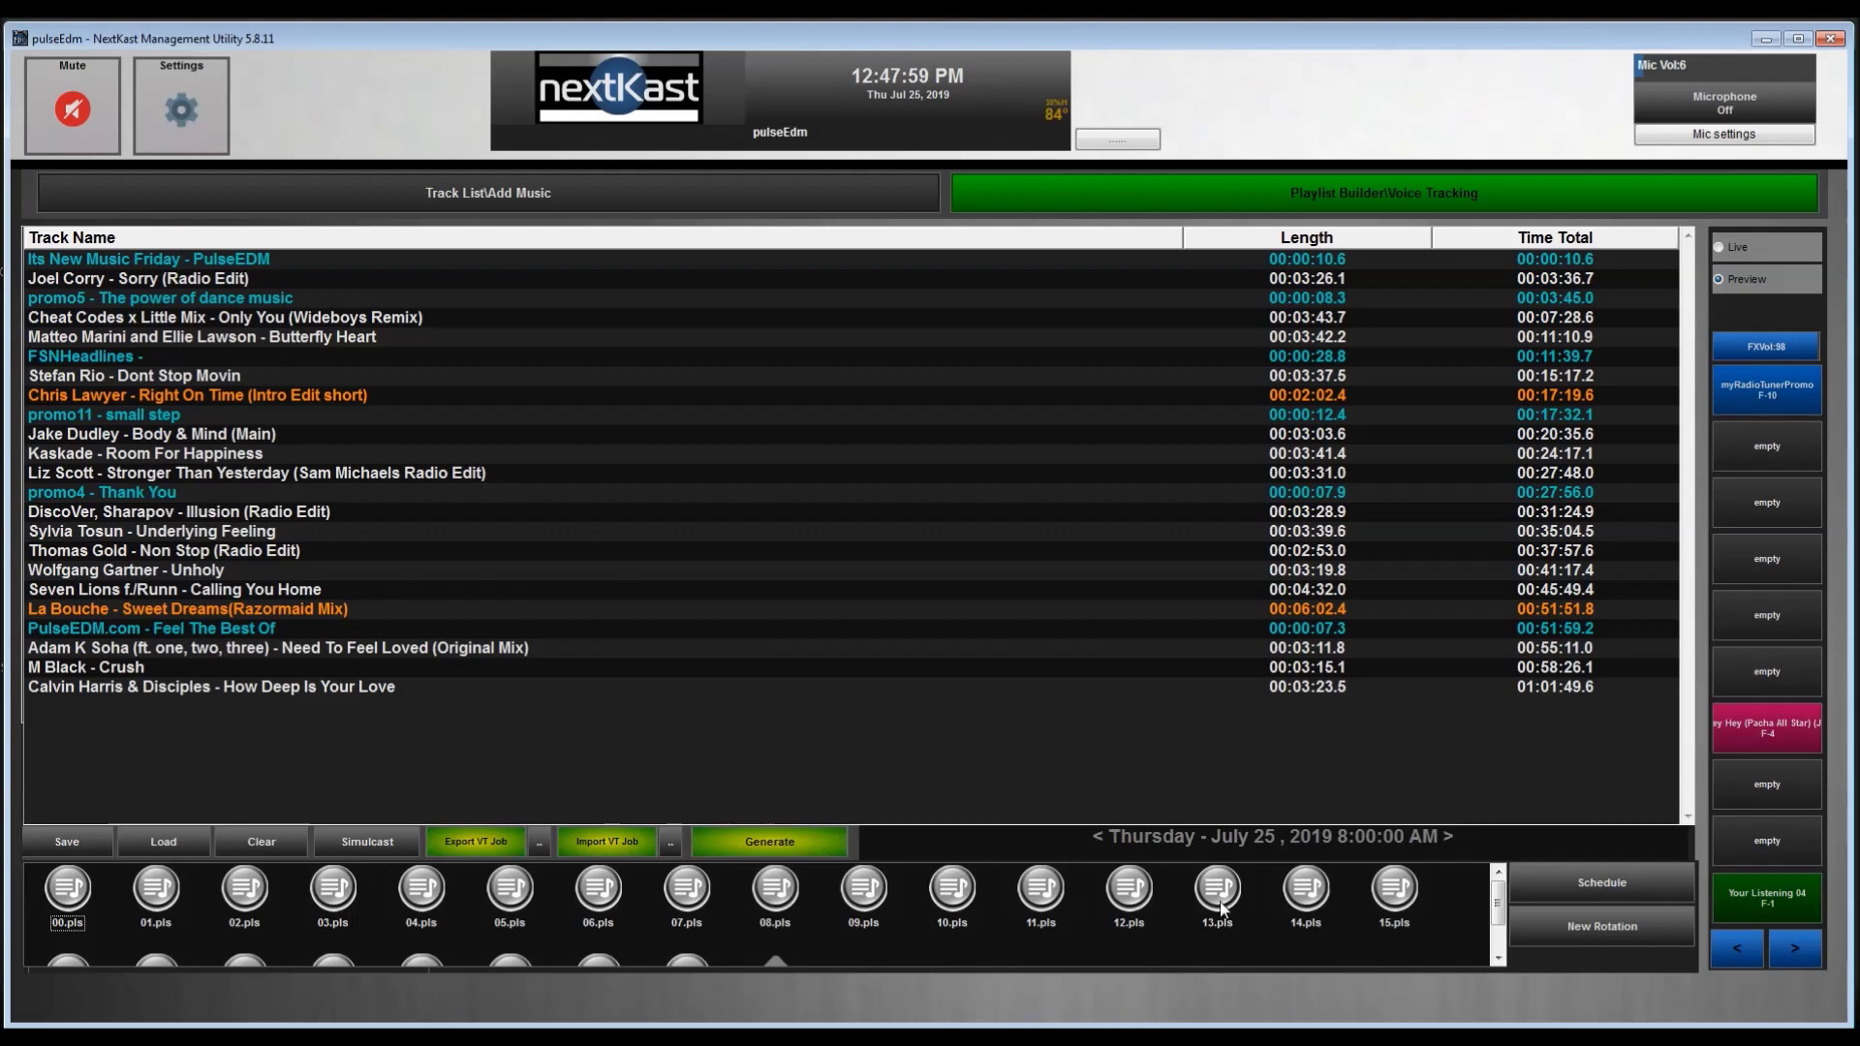
click(1220, 905)
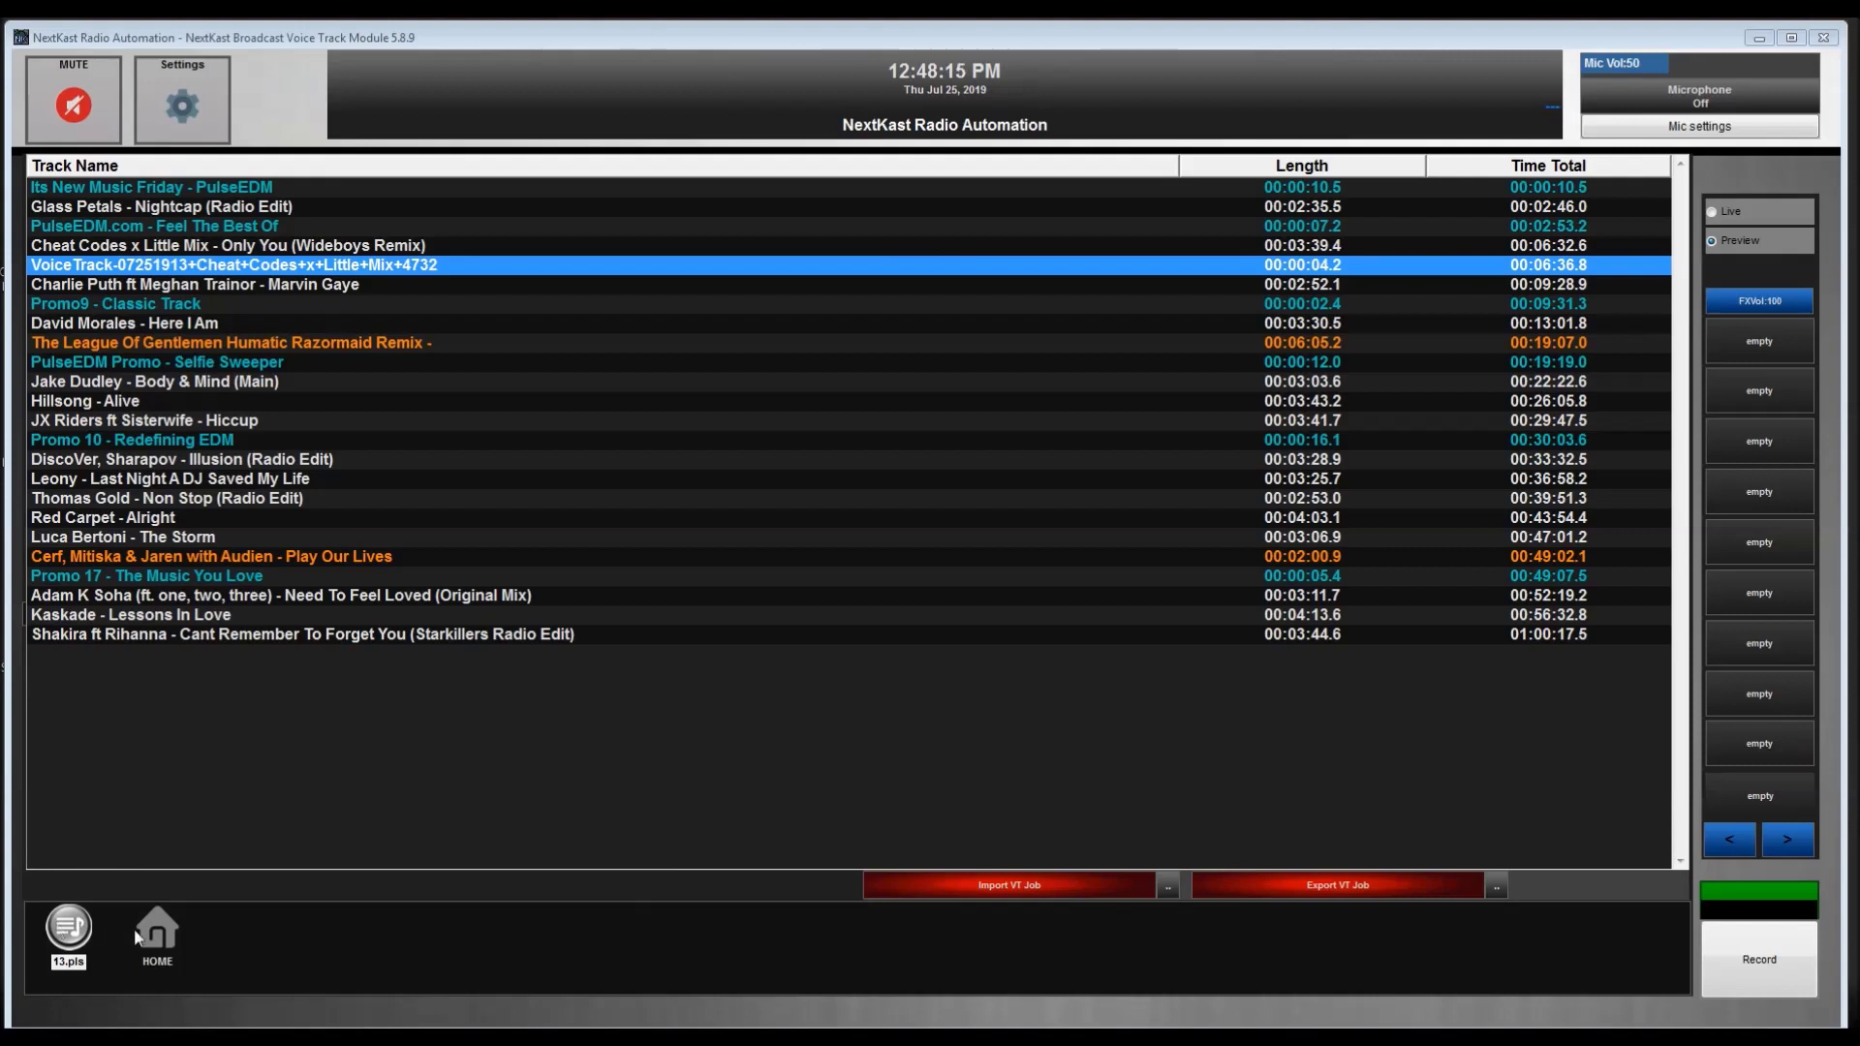
In the Voice Track Module, delete 13.pls and request the 072519 playlist for hour 14 as administrator.
right_click(97, 935)
click(126, 938)
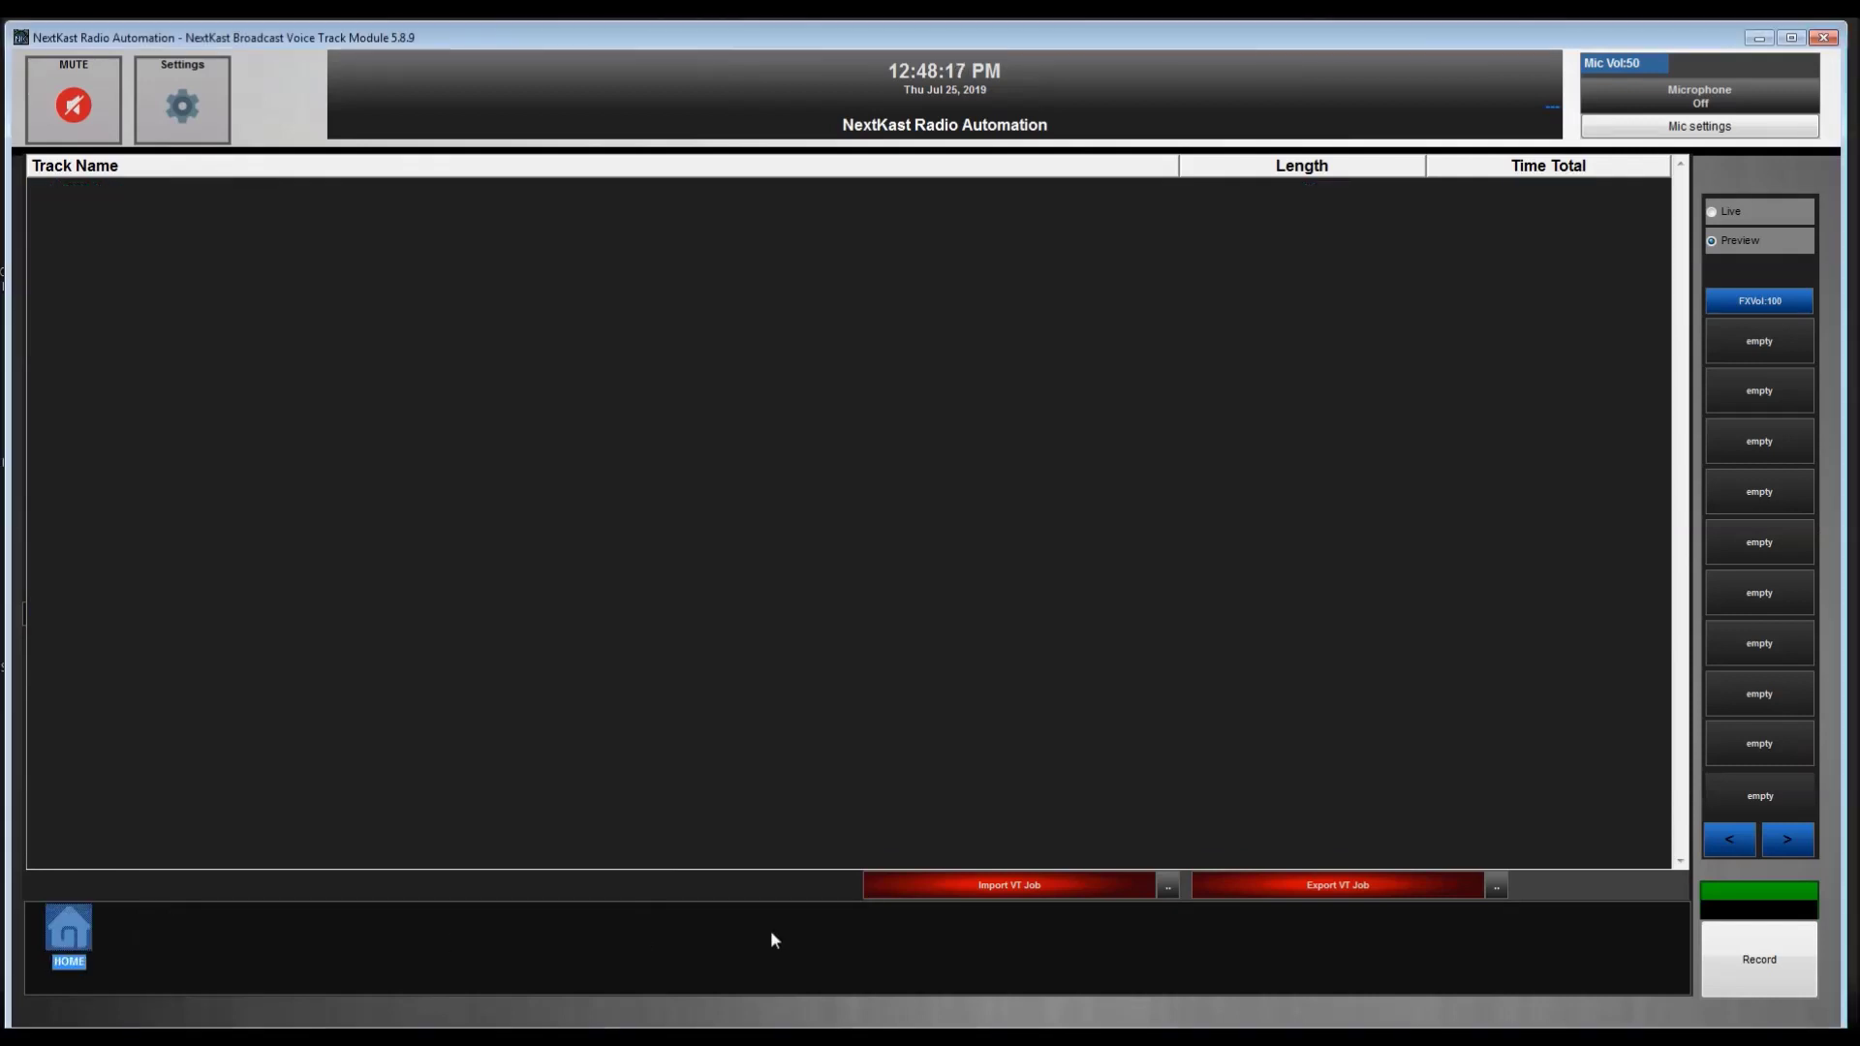
click(966, 883)
click(1019, 715)
click(1019, 715)
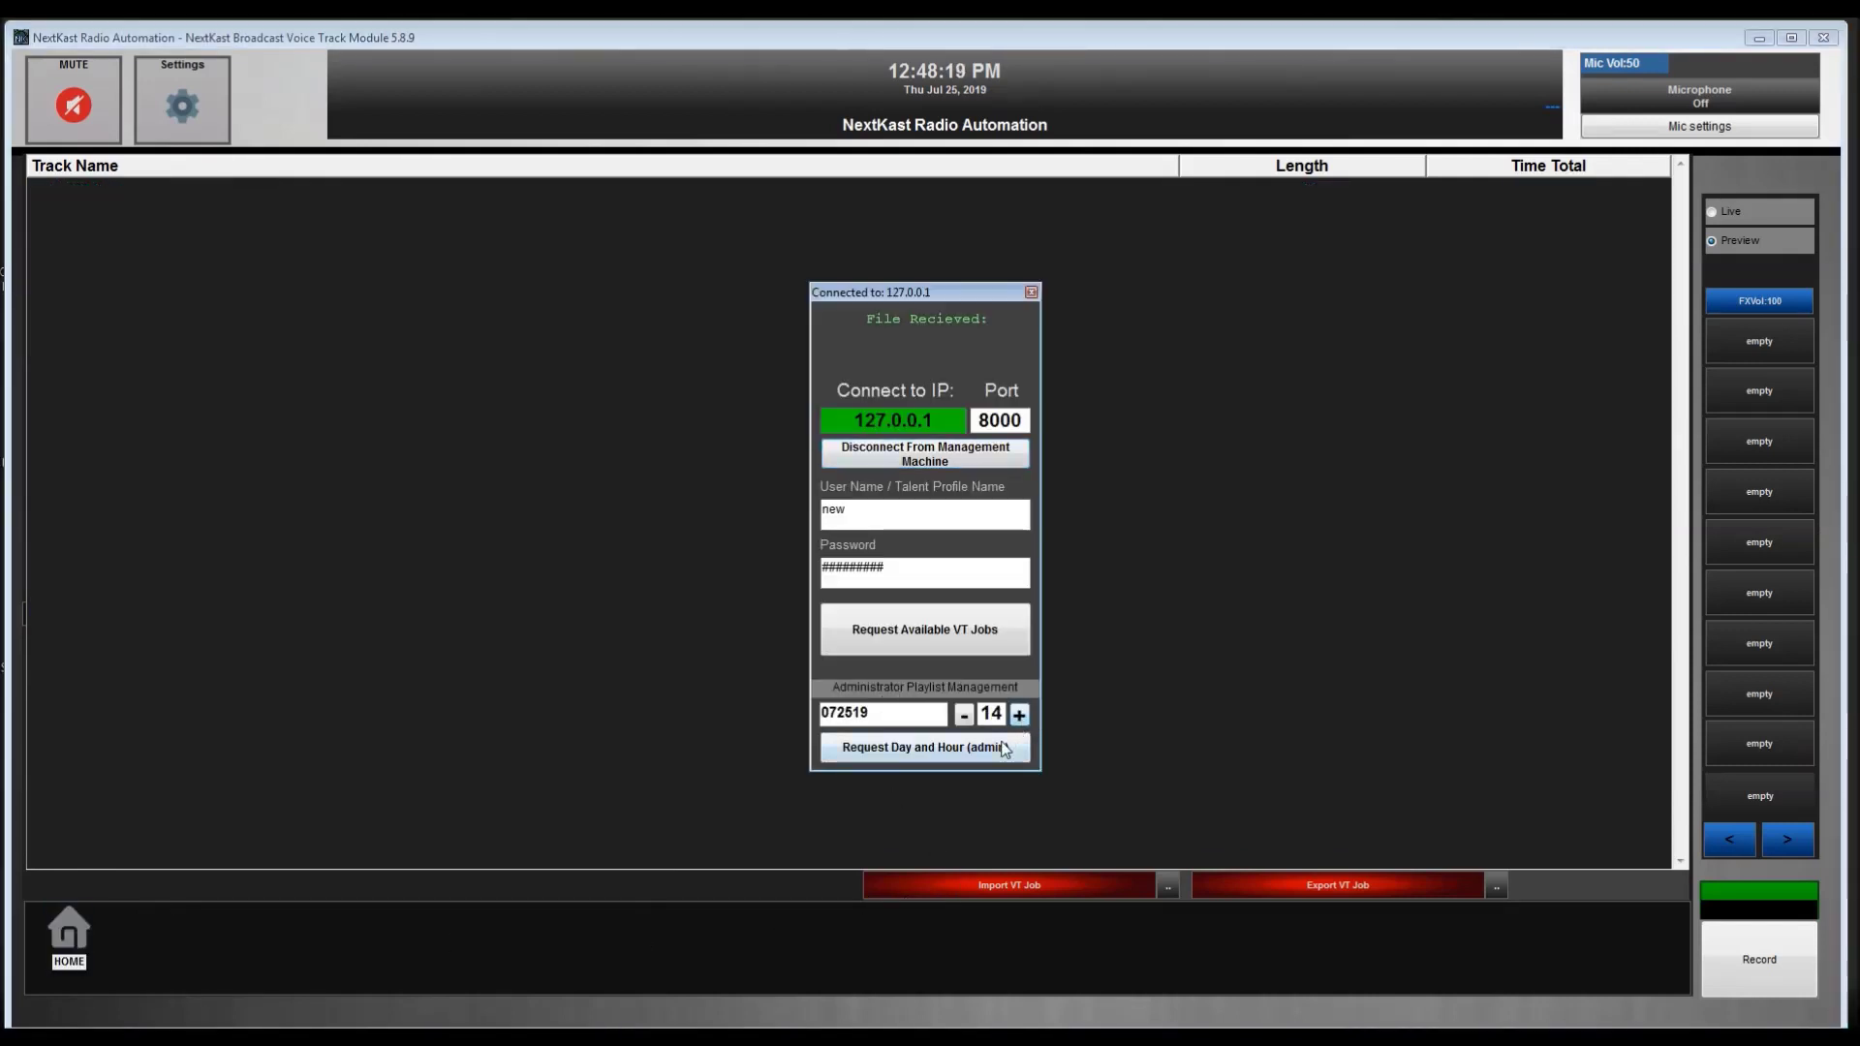
click(1007, 747)
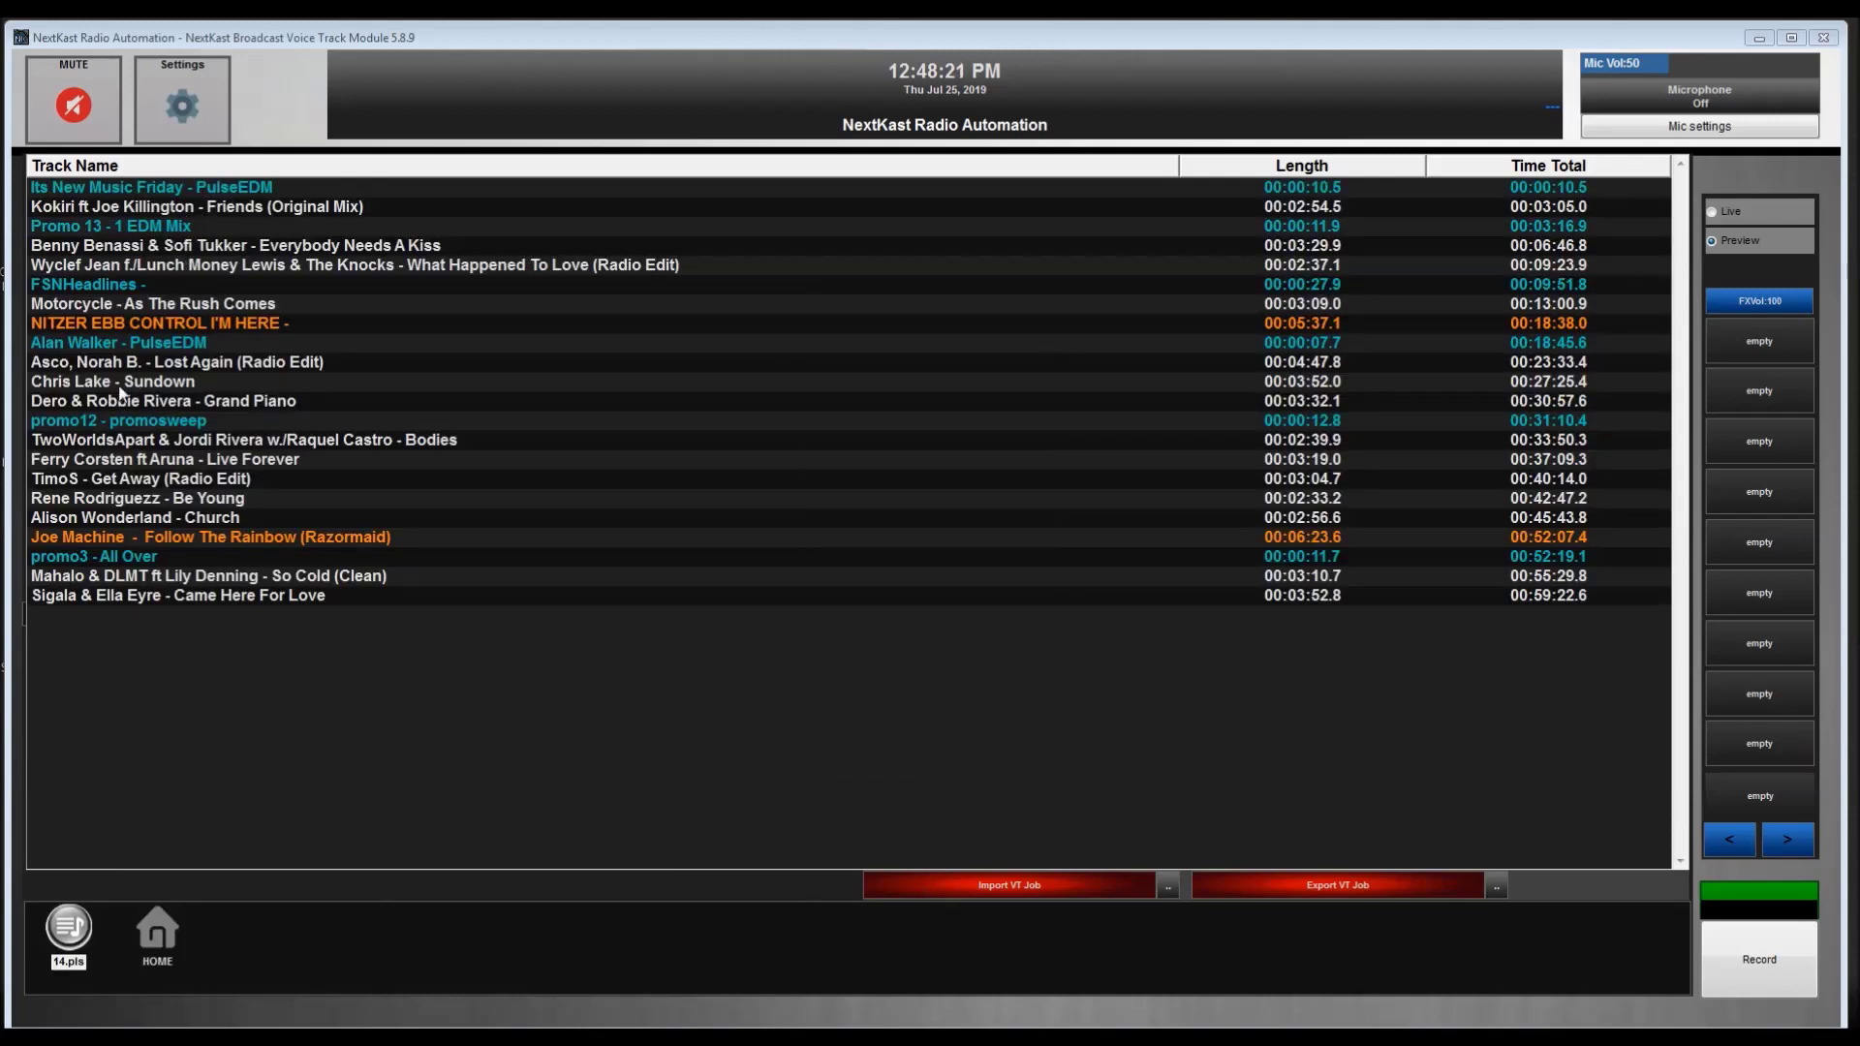
Reorder the hour 14 playlist: Asco, Norah B. below Chris Lake, promo12 above Dero & Robbie Rivera, and TimoS above Ferry Corsten.
drag(119, 365, 120, 461)
click(119, 481)
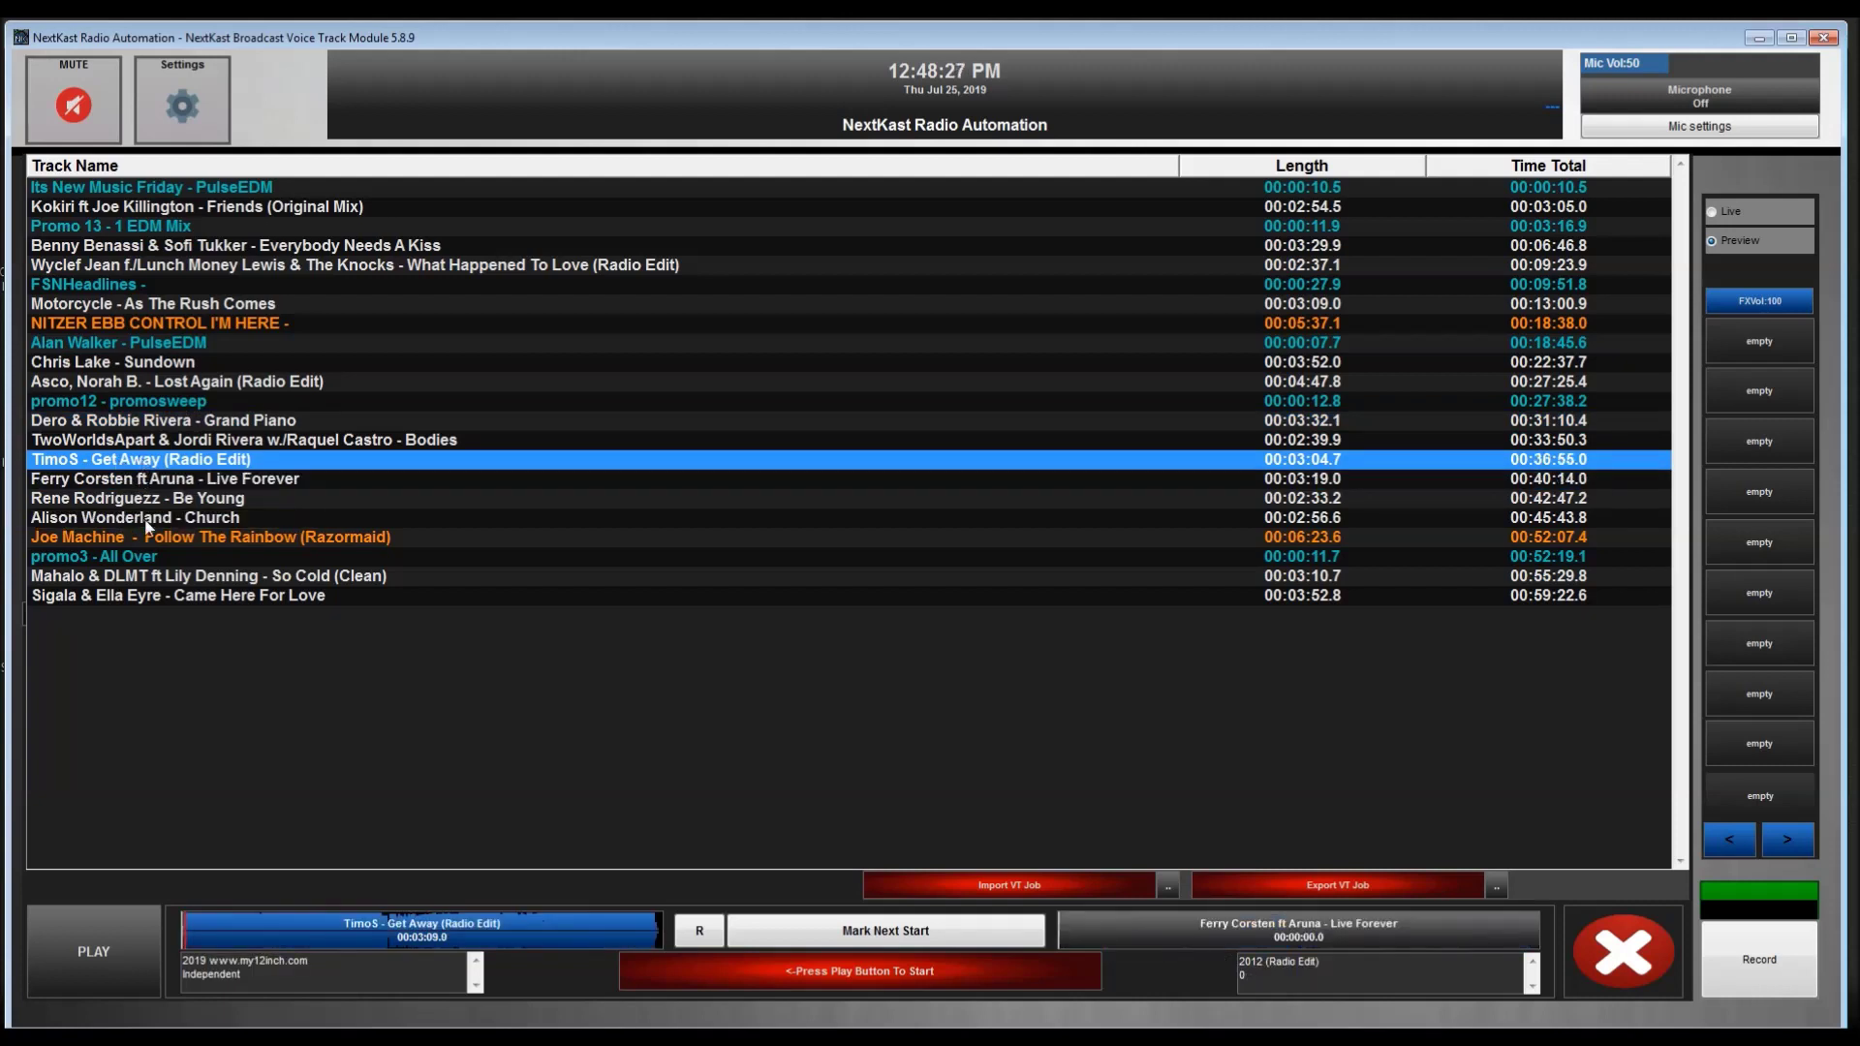
Export the reordered hour 14 playlist by uploading the finished voice track job to the management machine.
click(1311, 890)
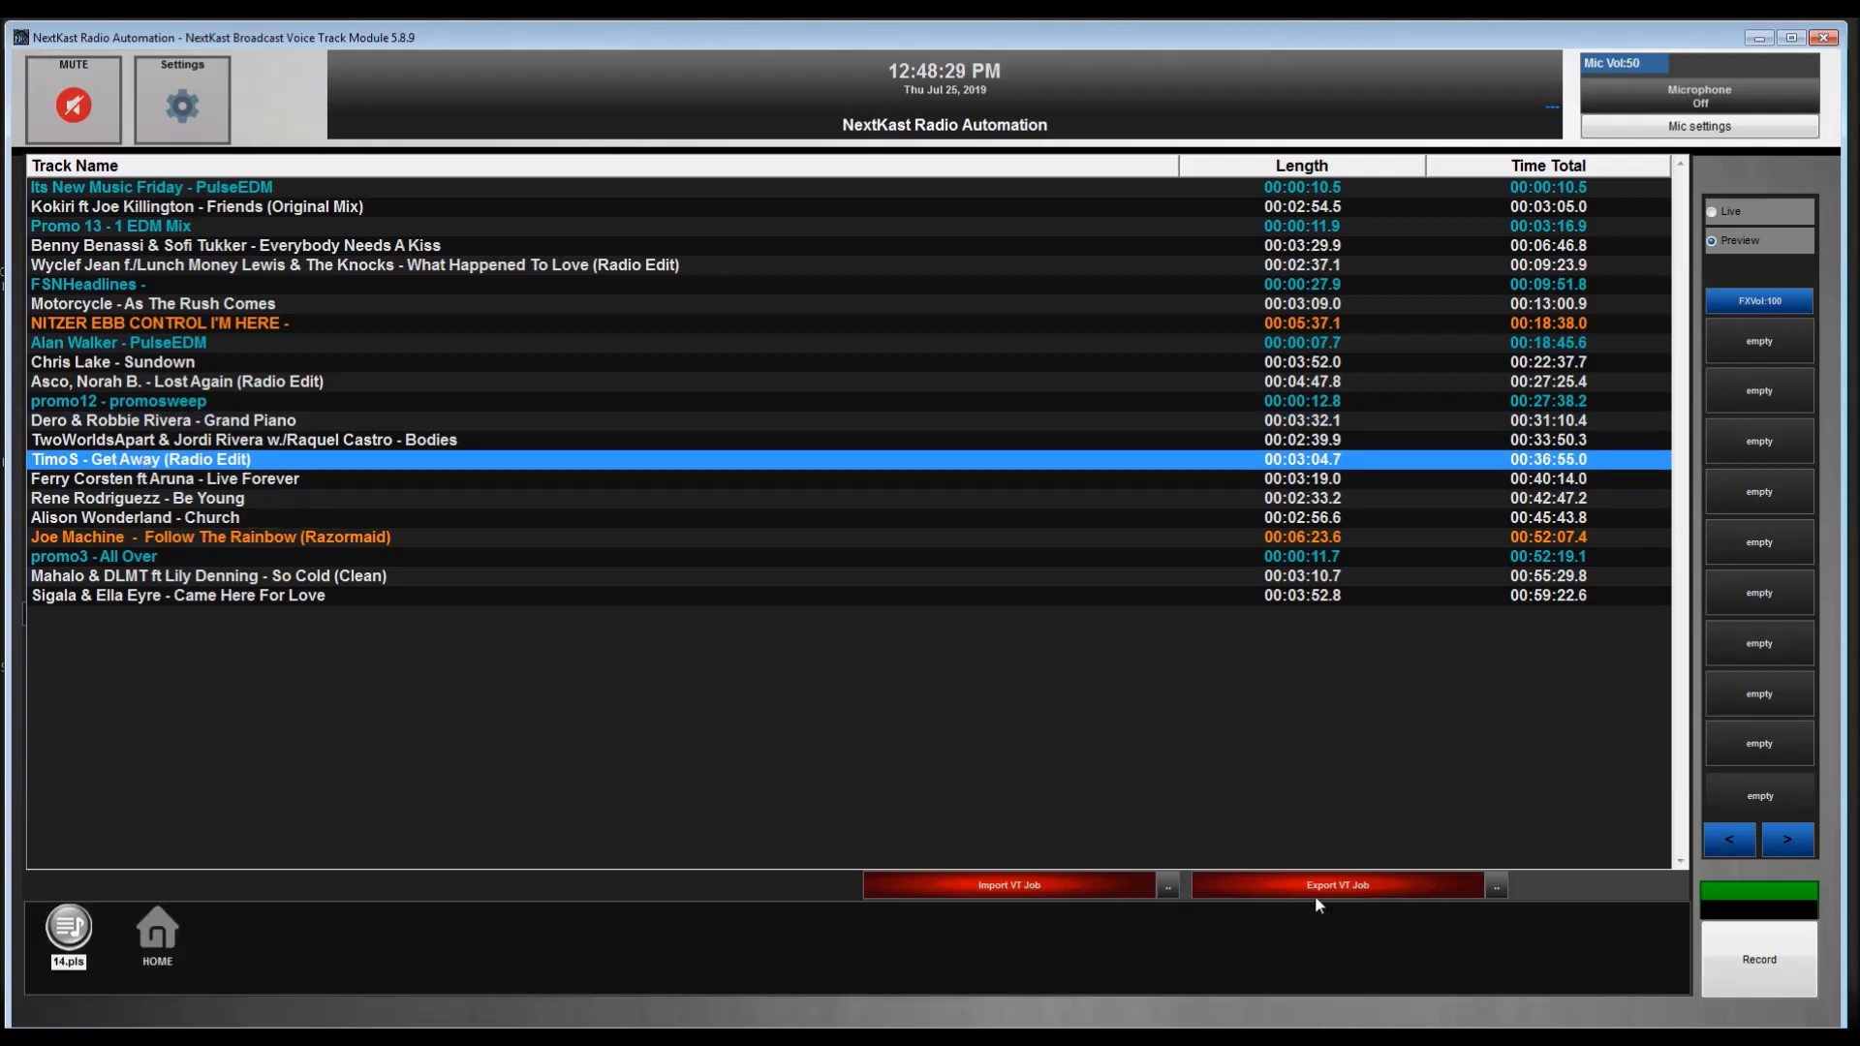
click(947, 632)
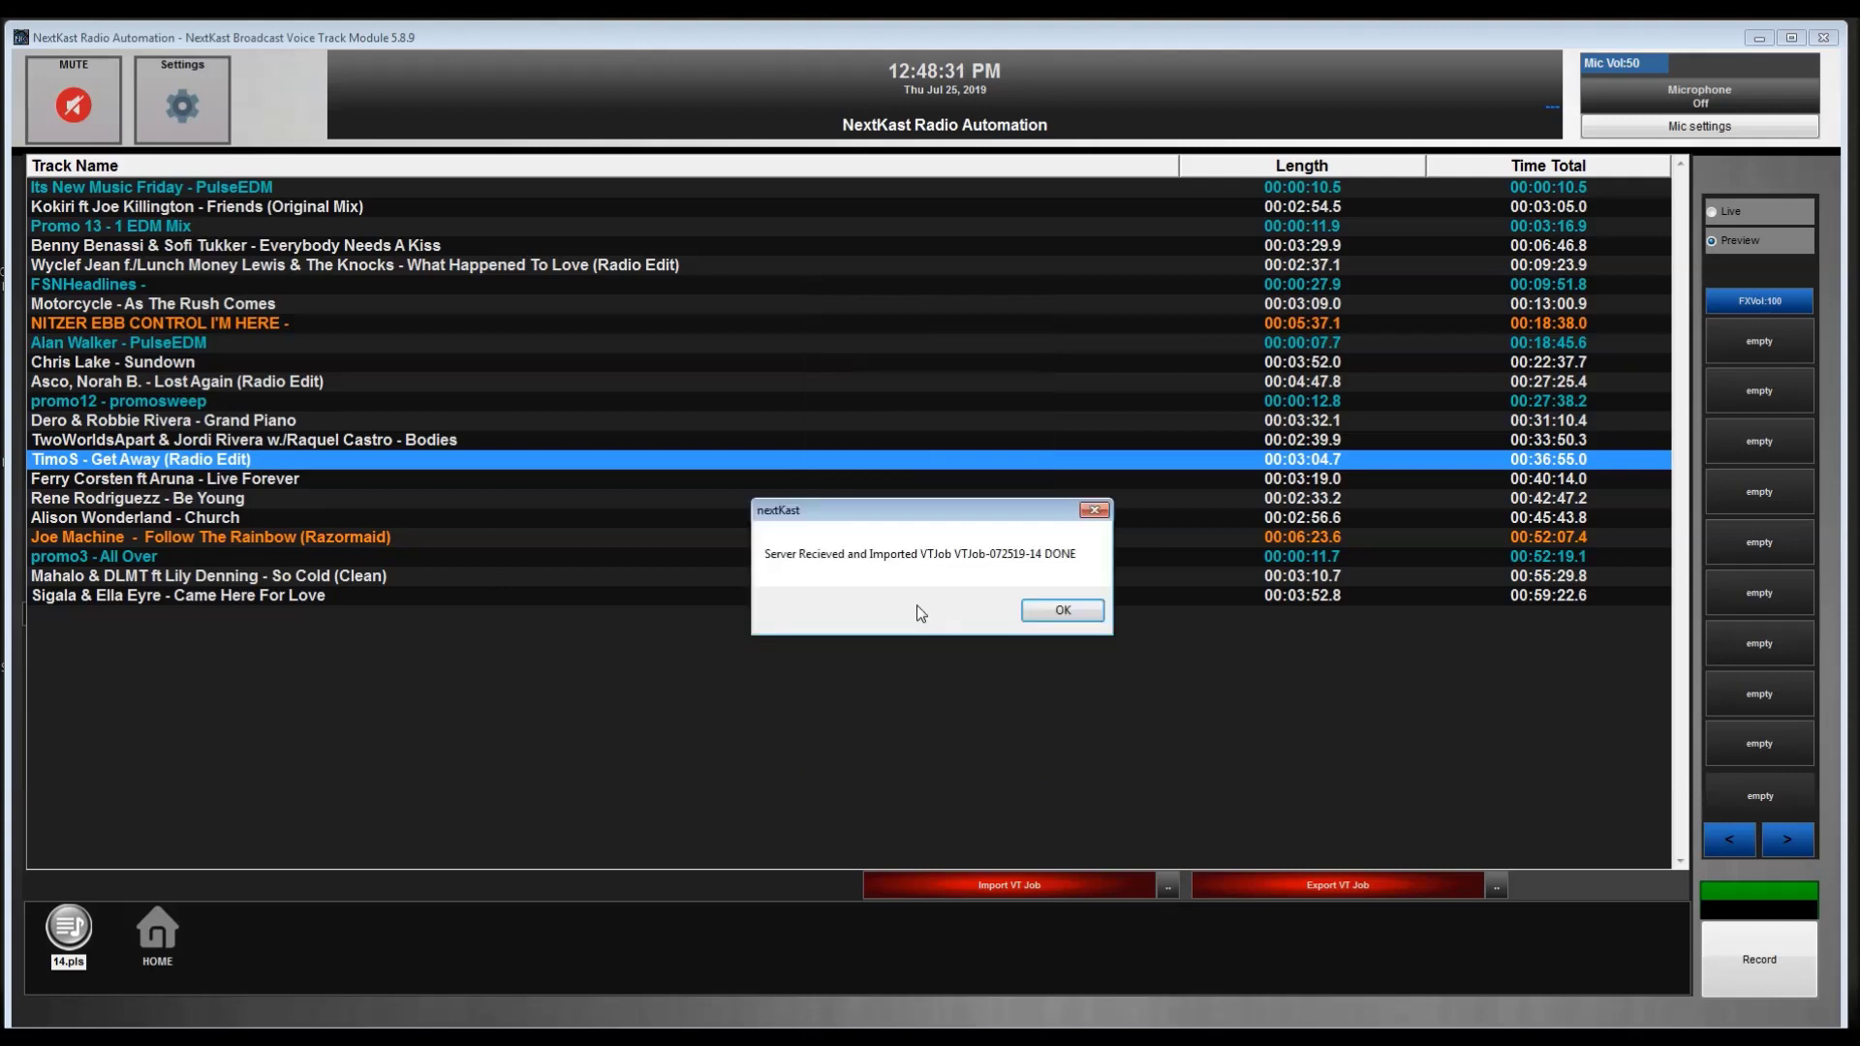
click(1062, 612)
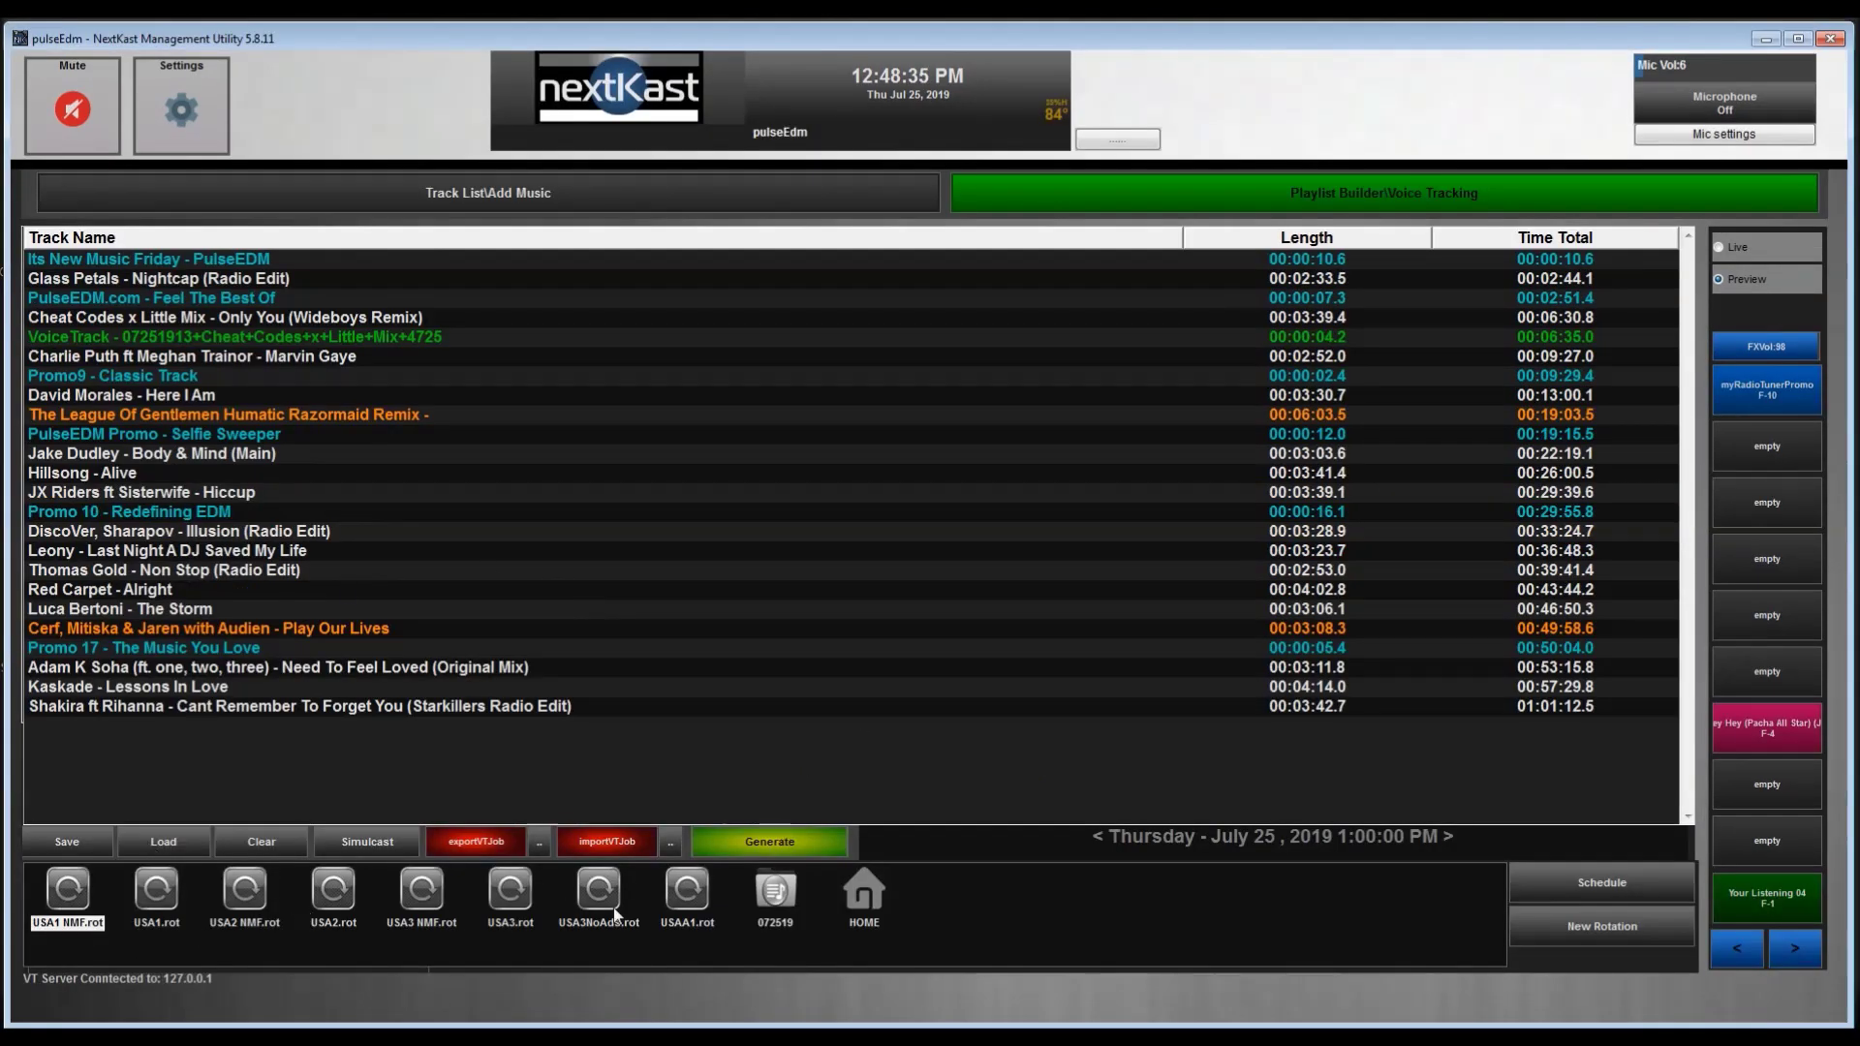
Switch to the Management Utility and open the 072519 playlist folder.
double_click(738, 916)
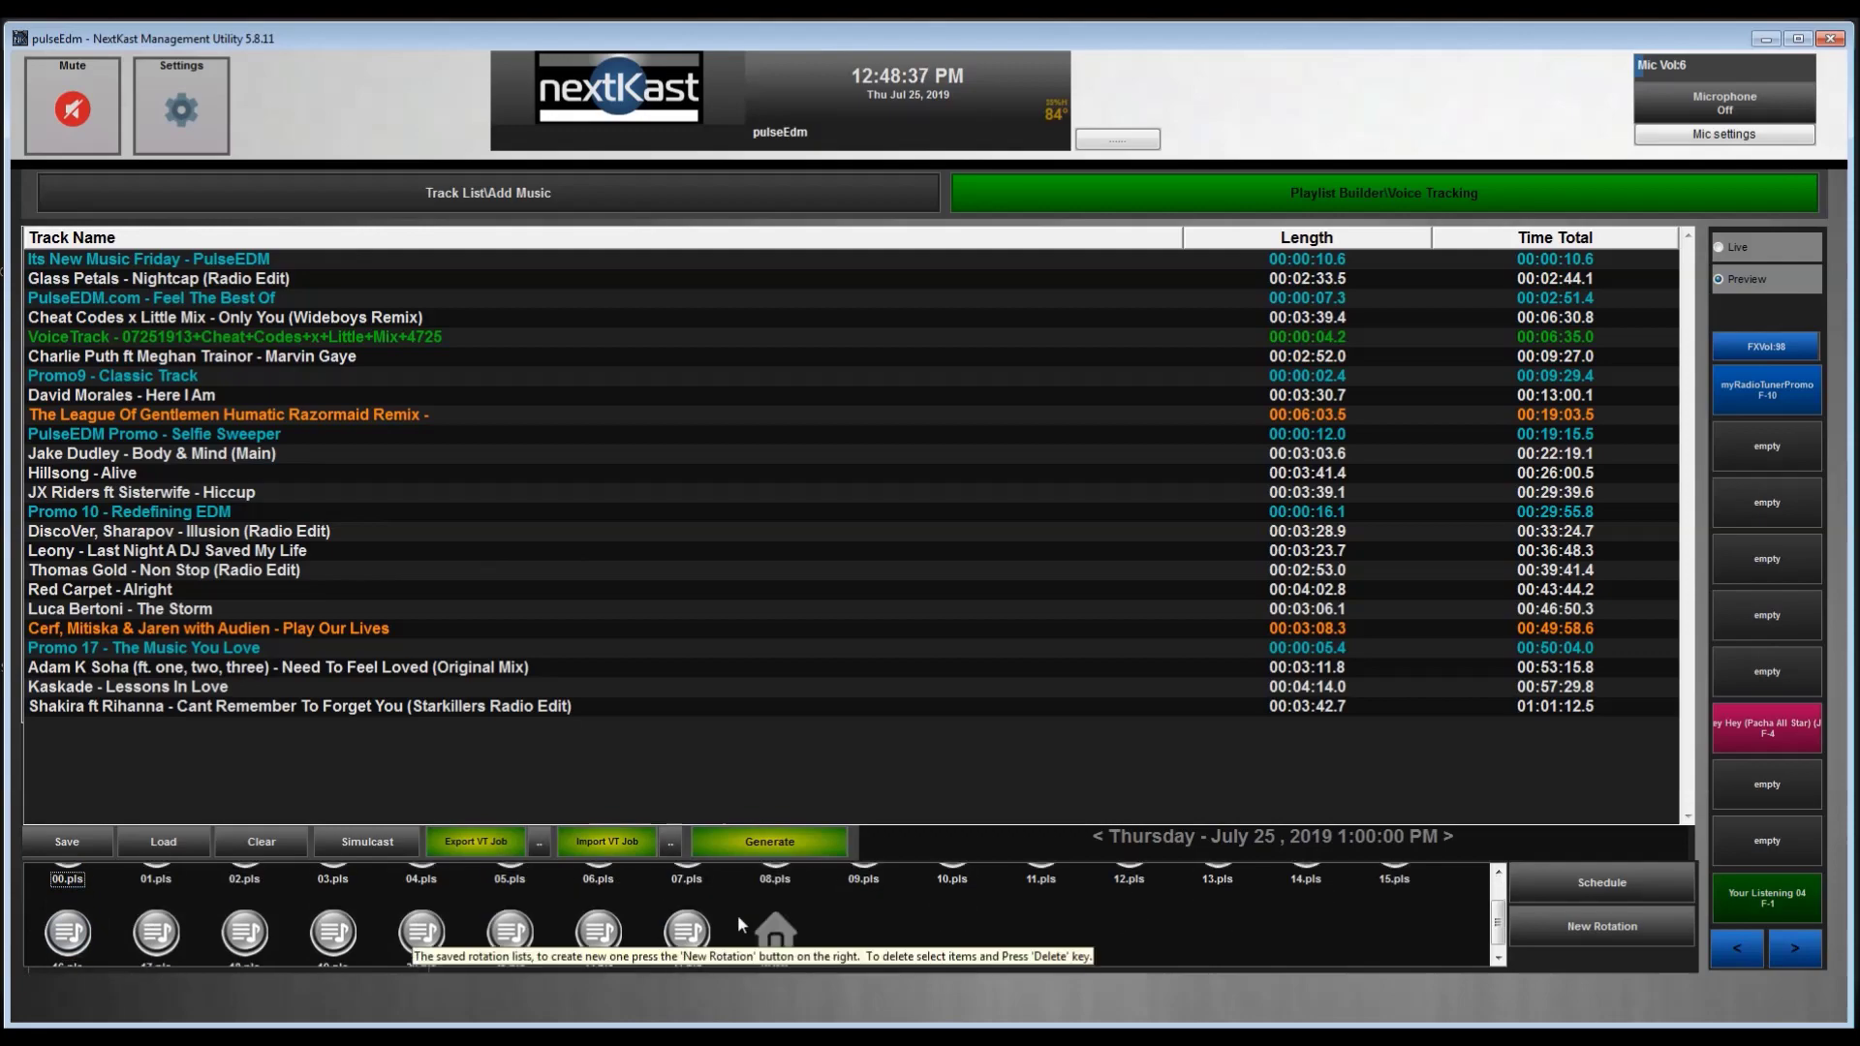